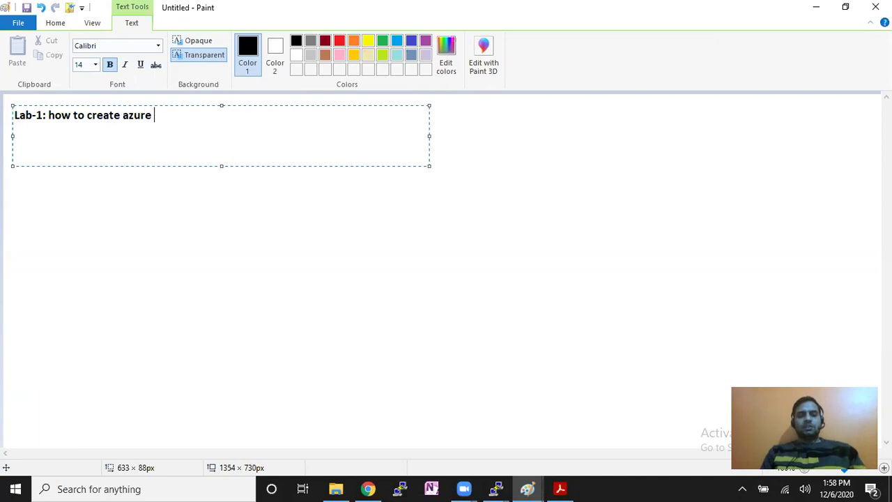
# Finish the title 'Lab-1: how to create azure free tier account' and commit it to the canvas
pyautogui.write('r account')
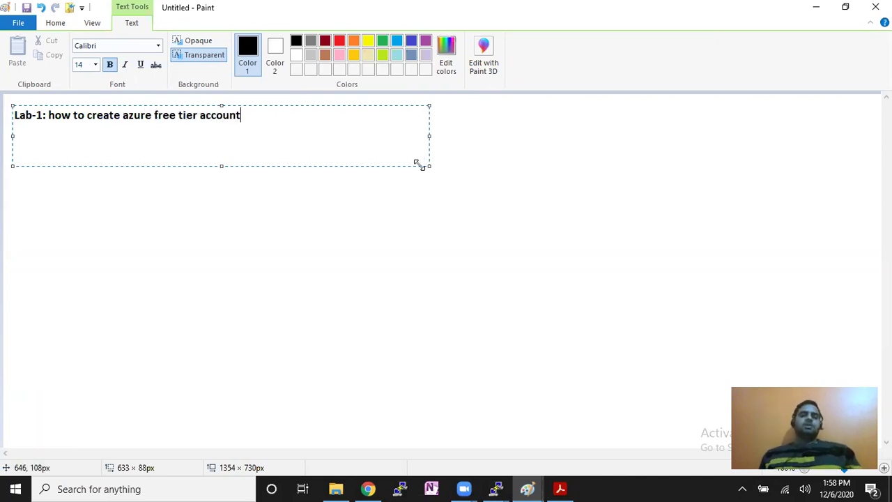
pyautogui.click(421, 279)
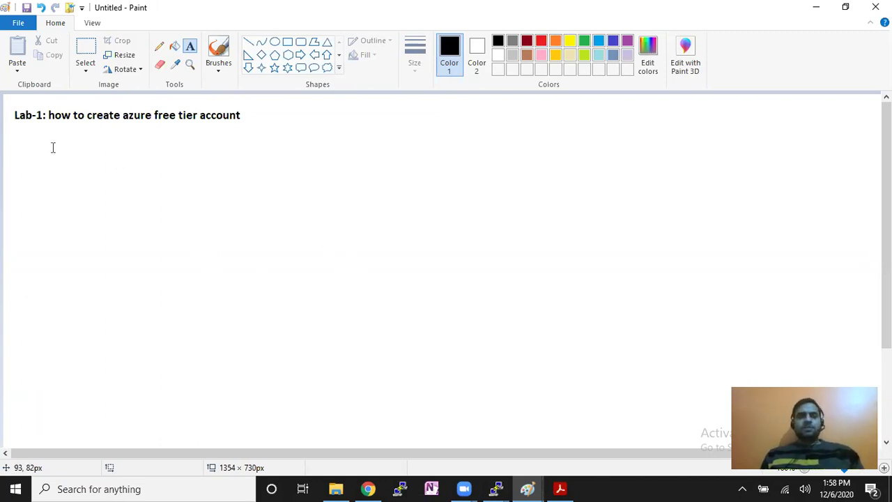
# Write the notes '1. one month: 30 days: 13300' and '12 months: Limitations' on two lines under the title
pyautogui.moveTo(36, 143); pyautogui.dragTo(355, 365)
pyautogui.write('1. on')
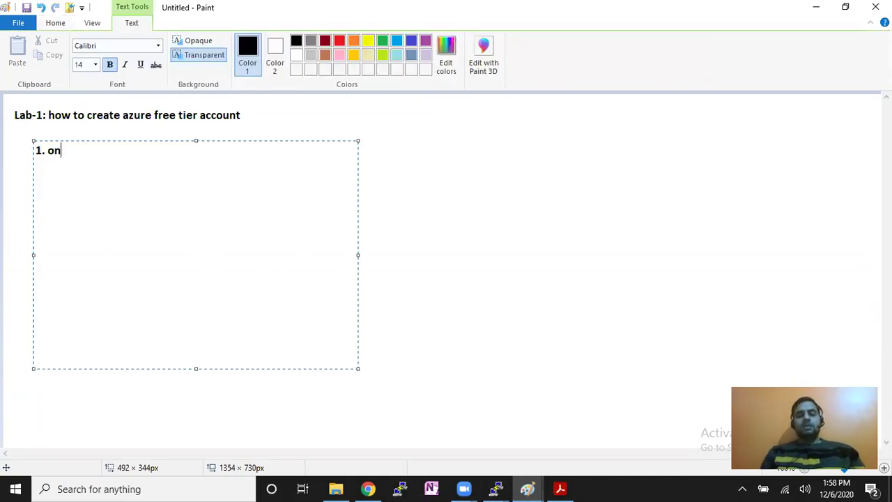
pyautogui.write('e month:')
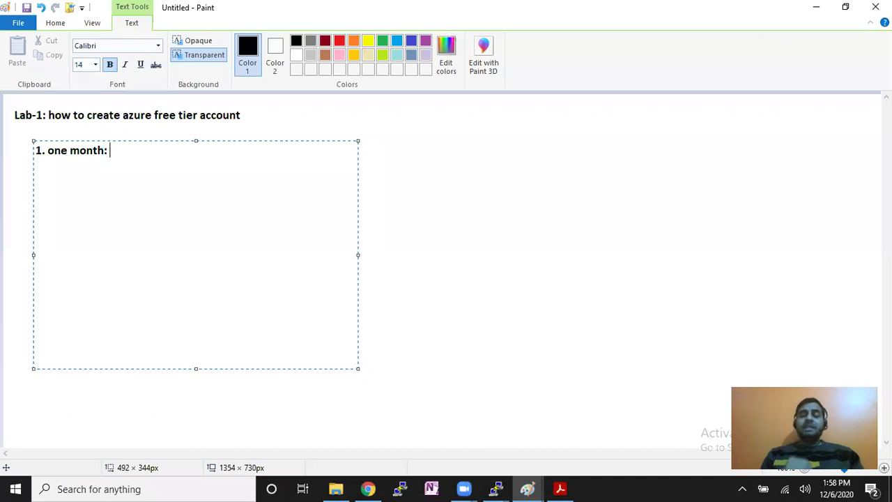
pyautogui.write('30 days')
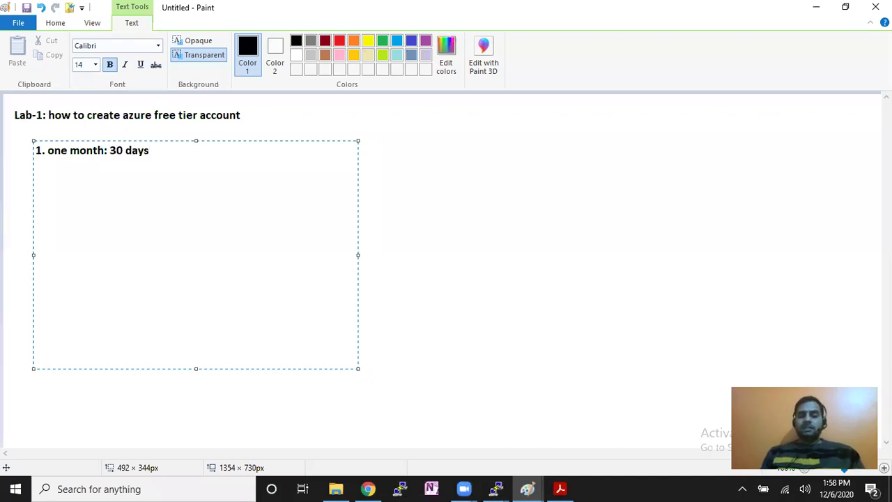
pyautogui.write(': 13')
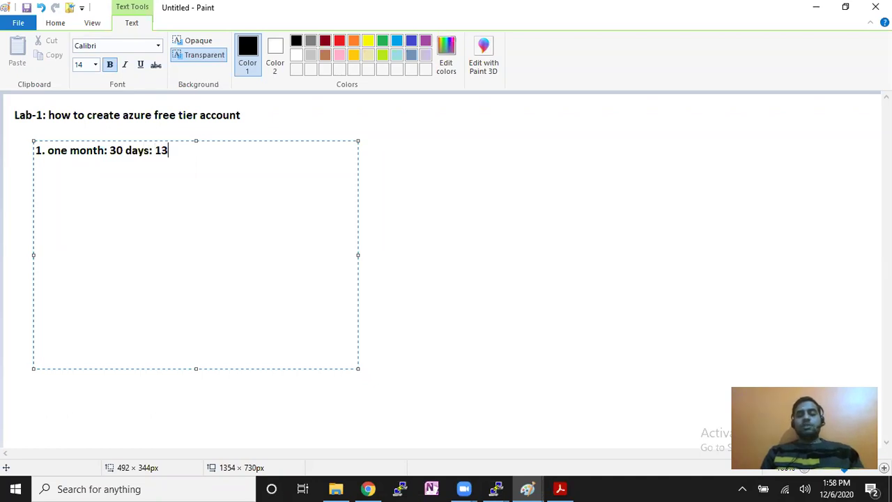
pyautogui.write('300')
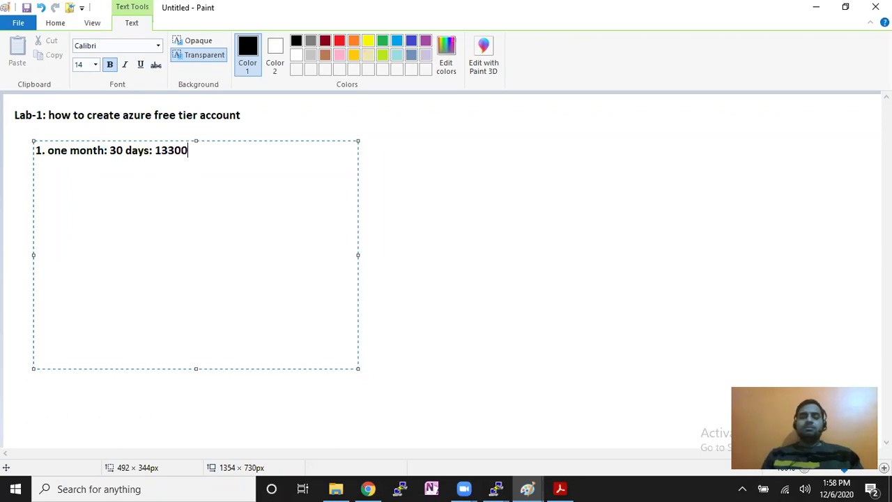
pyautogui.press('Return')
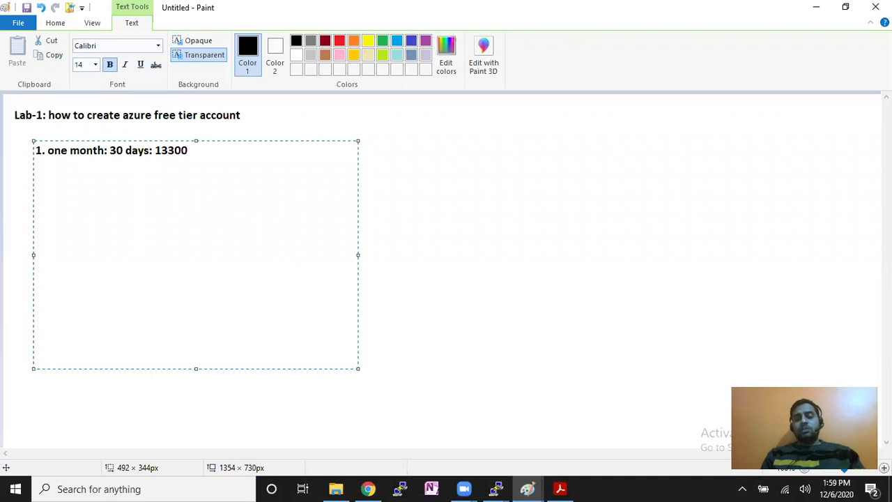
pyautogui.write('12')
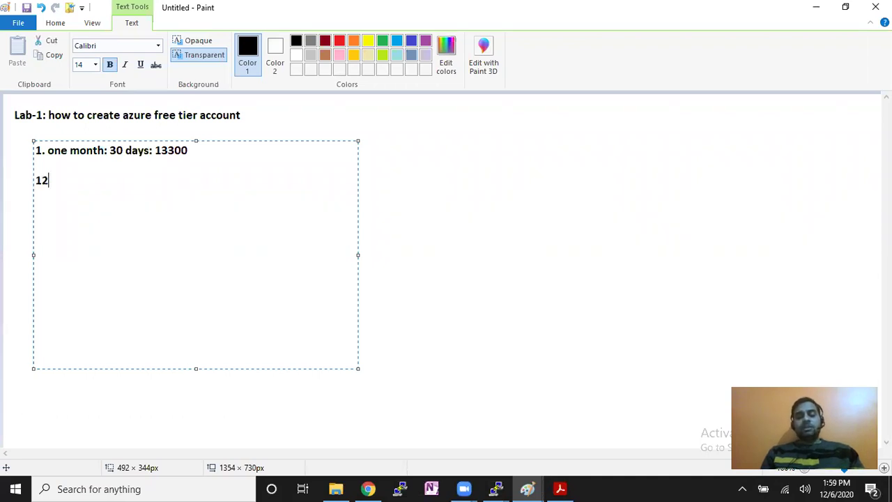
pyautogui.write(' months: ')
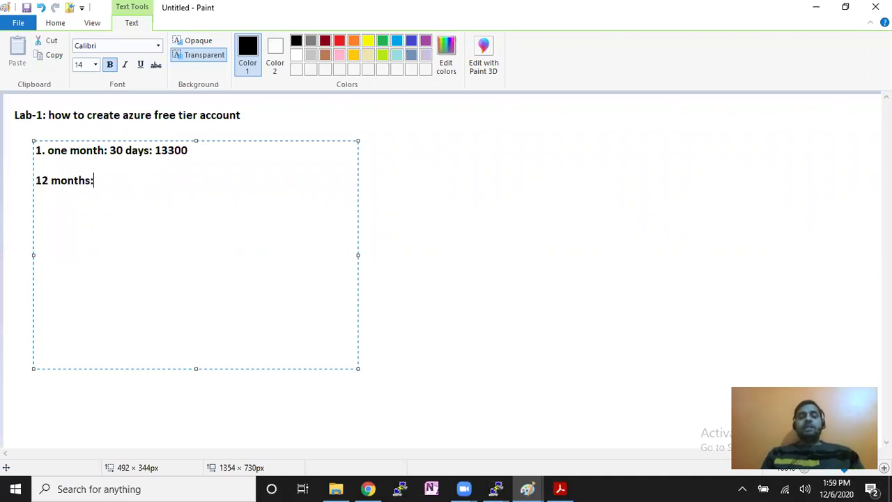
pyautogui.write('Limitations')
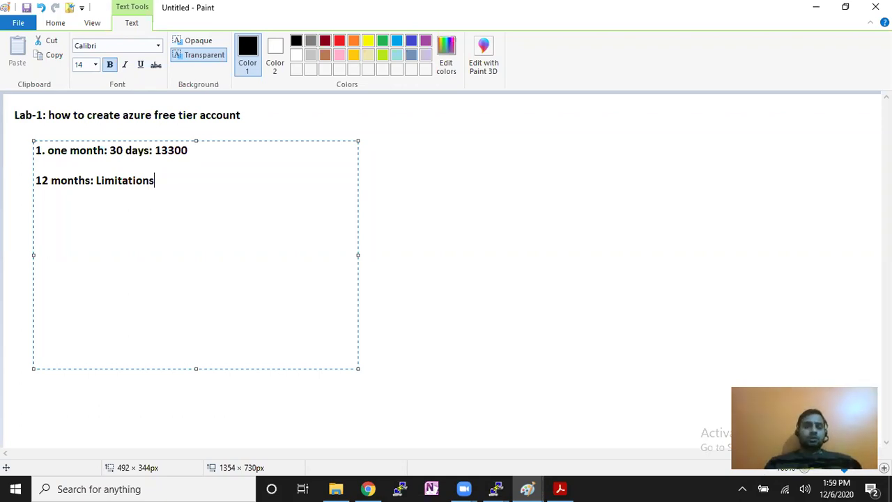
pyautogui.click(426, 297)
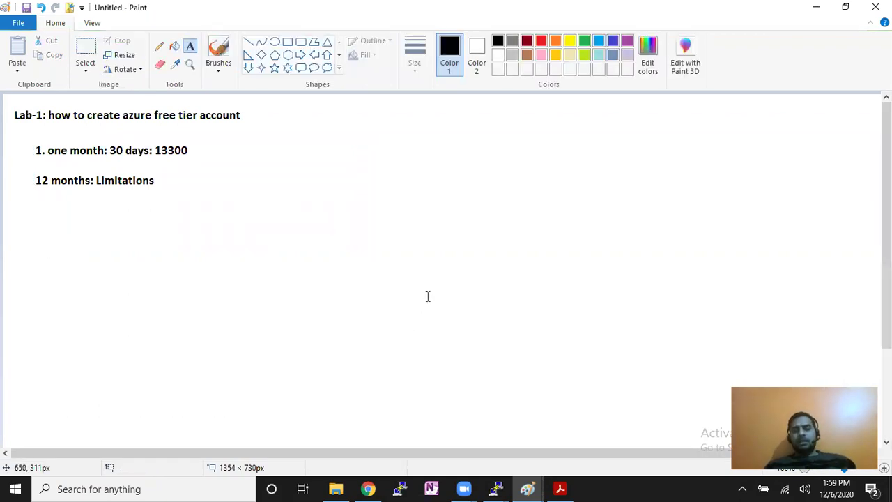
pyautogui.click(251, 263)
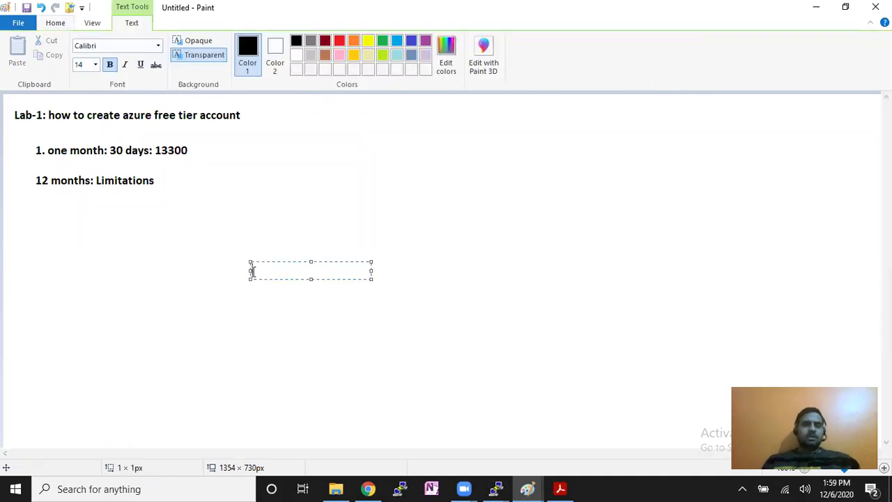
pyautogui.click(156, 202)
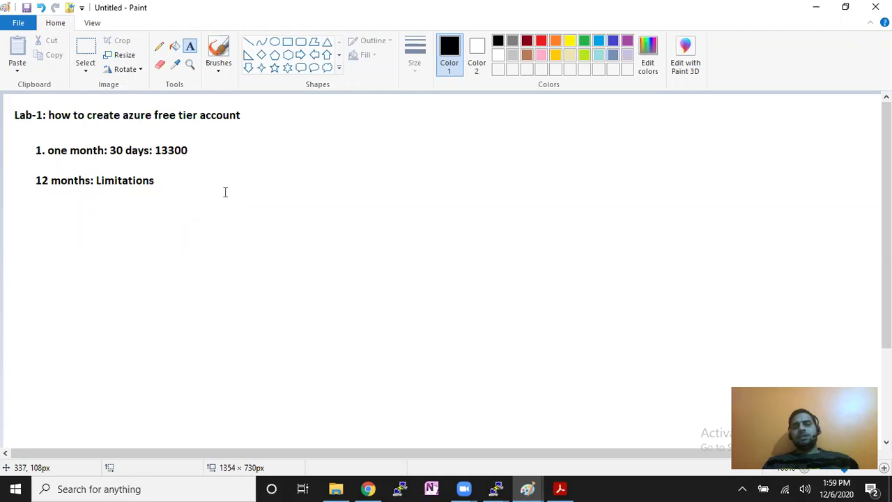
# Search Google for 'azure free account' and open the 'Create your Azure free account today' result
pyautogui.click(368, 488)
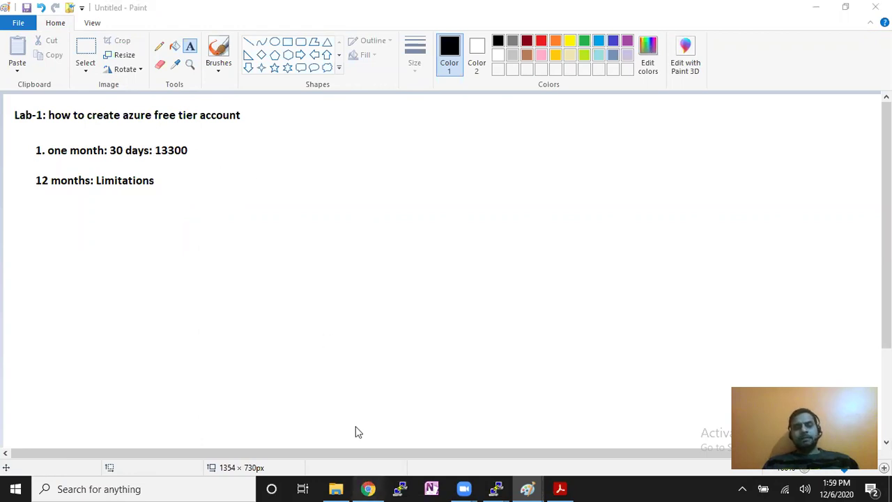
pyautogui.moveTo(219, 98); pyautogui.dragTo(70, 95)
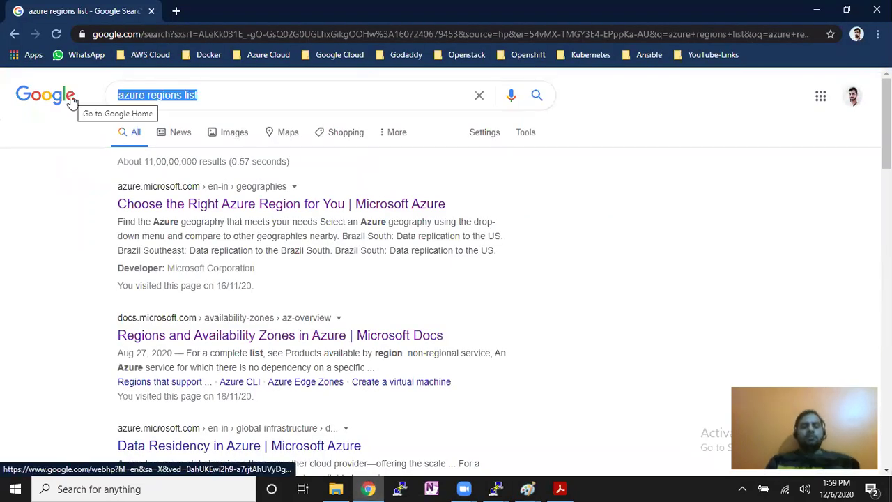
pyautogui.write('azure')
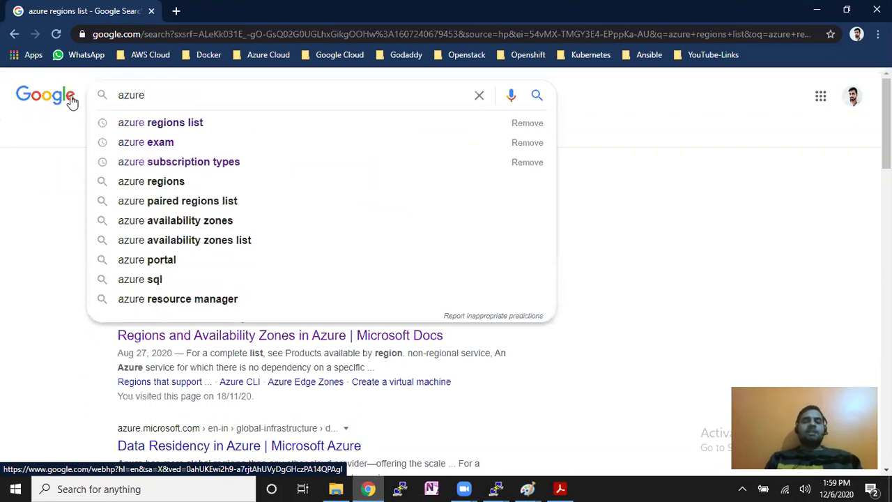
pyautogui.write(' free')
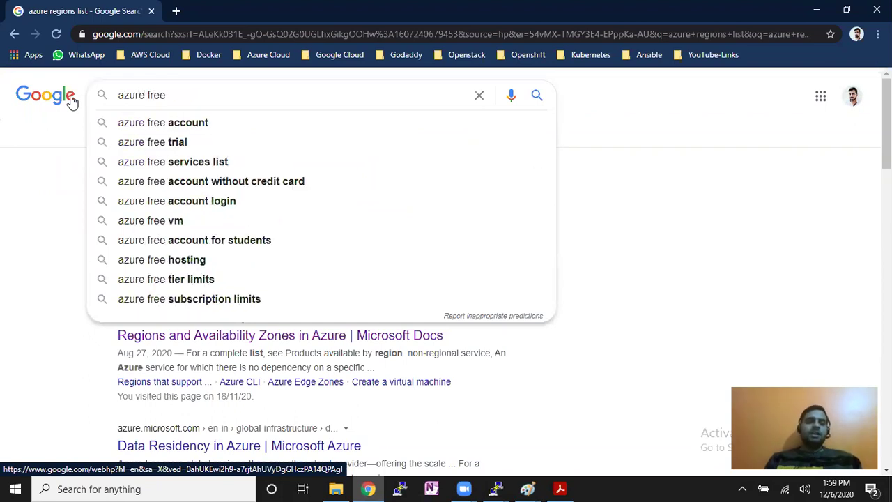
pyautogui.press('Down')
pyautogui.press('Return')
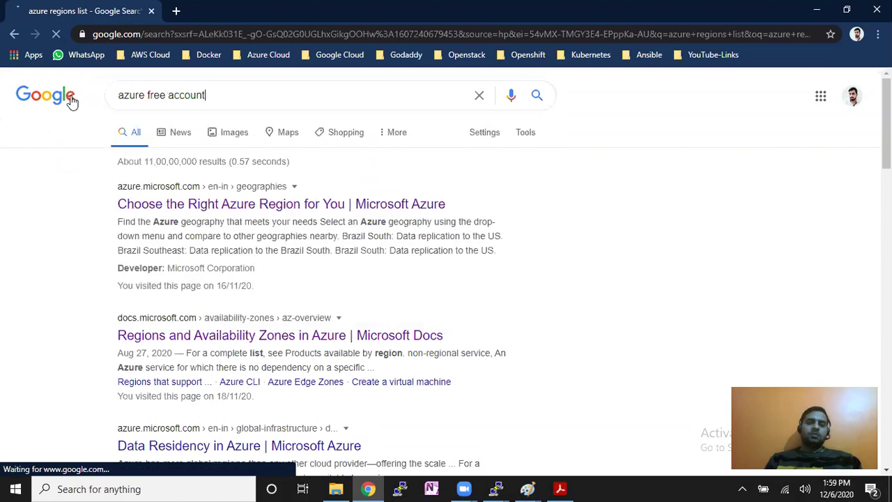
pyautogui.scroll(-3, 124, 291)
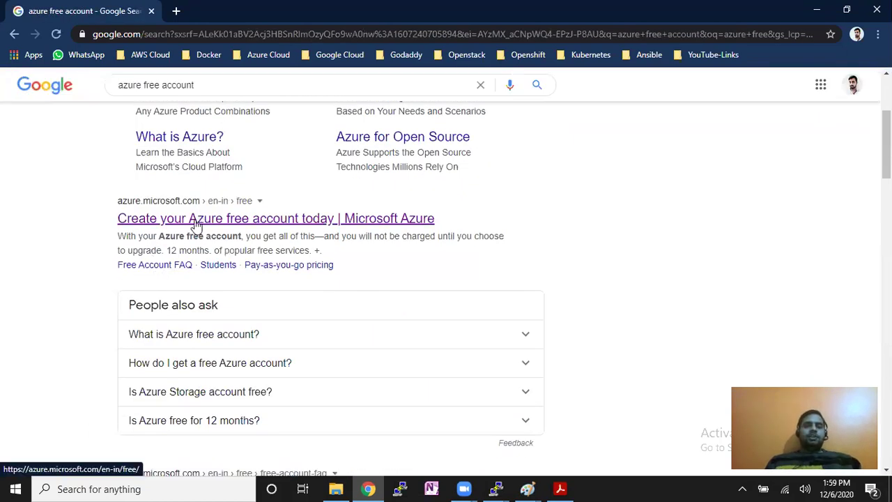
pyautogui.click(188, 220)
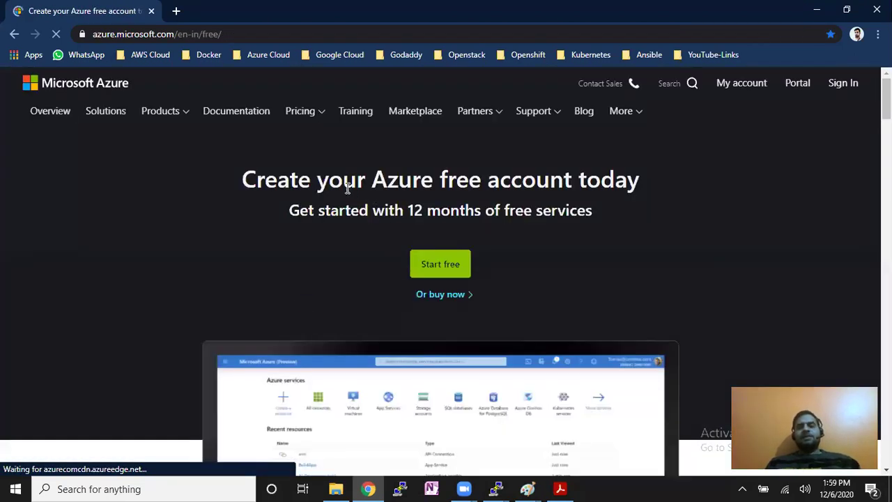
# Highlight the free account heading, the word 'free' and the 12 months of popular free services
pyautogui.moveTo(279, 180); pyautogui.dragTo(408, 192)
pyautogui.click(330, 230)
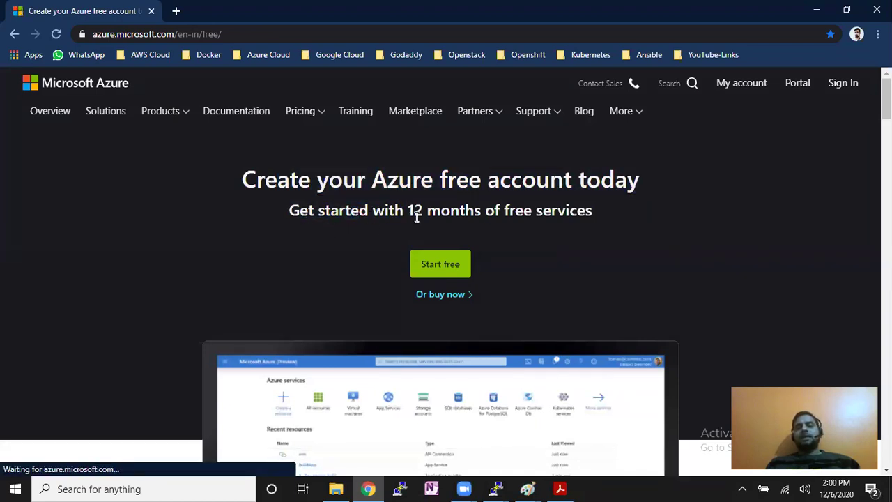
pyautogui.moveTo(500, 209); pyautogui.dragTo(527, 208)
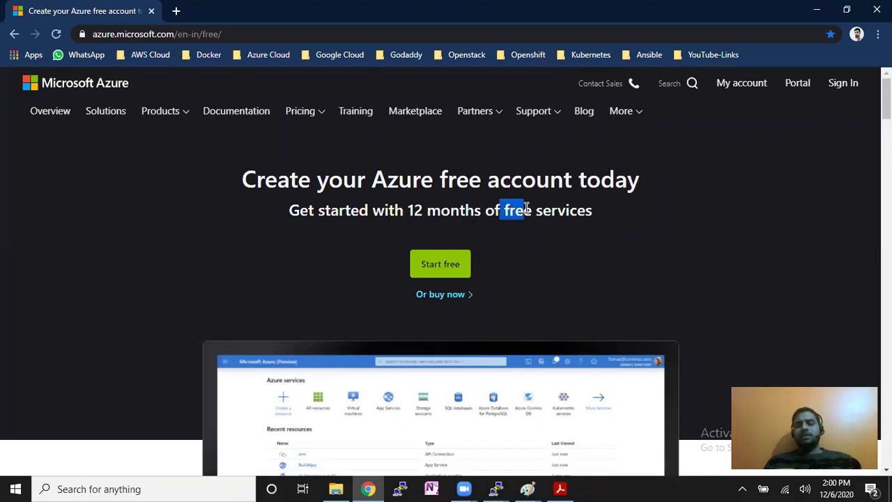
pyautogui.scroll(-10, 520, 222)
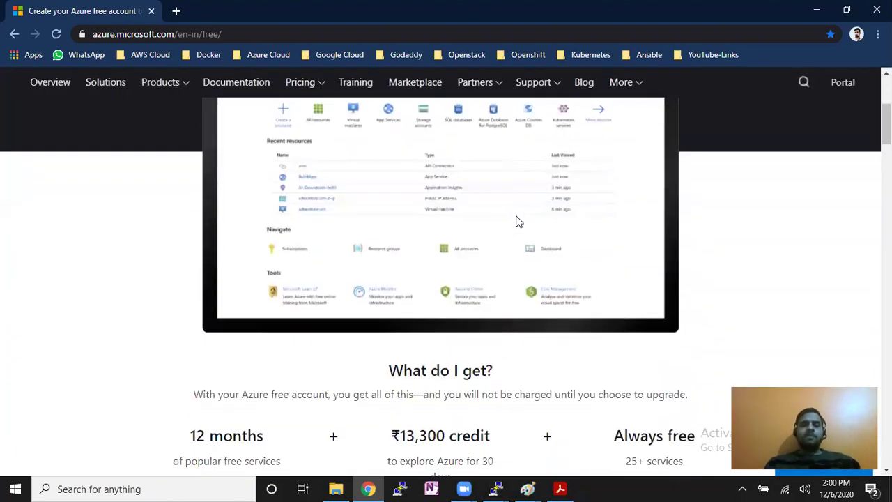
pyautogui.scroll(2, 517, 218)
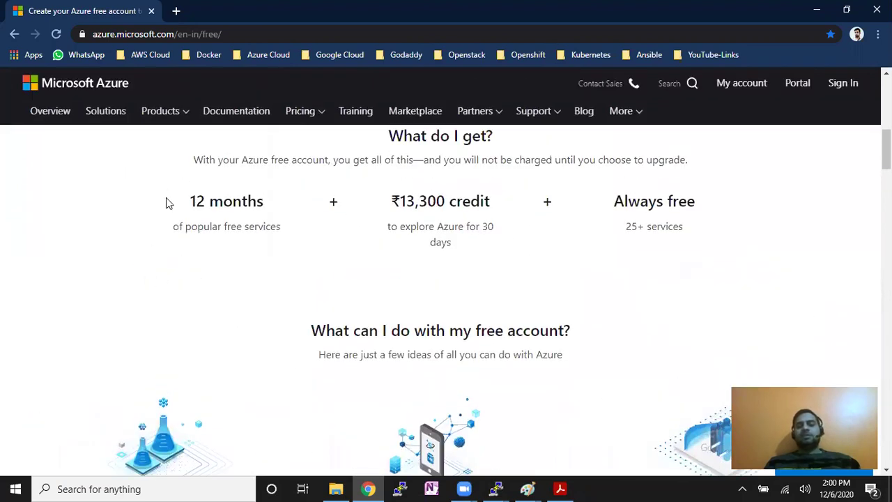
pyautogui.moveTo(186, 200); pyautogui.dragTo(265, 195)
pyautogui.moveTo(198, 227); pyautogui.dragTo(252, 227)
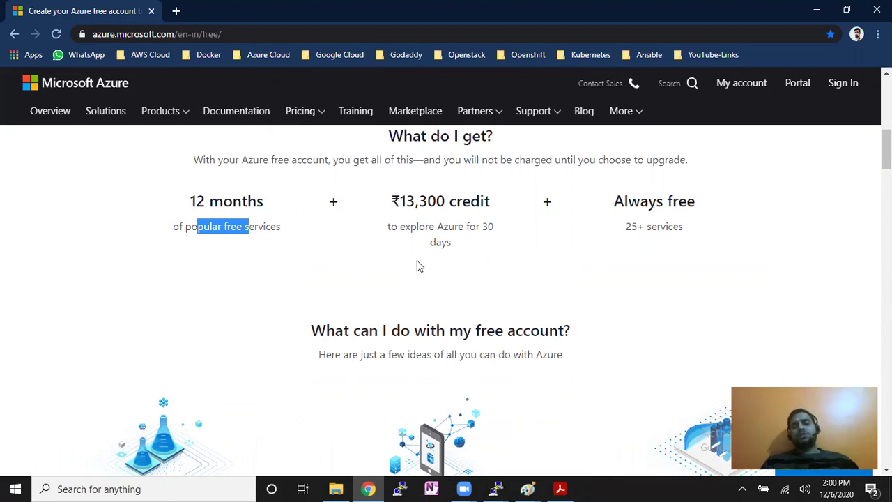
# Highlight the ₹13,300 credit amount and the 25+ always-free services figure
pyautogui.click(413, 199)
pyautogui.moveTo(412, 199); pyautogui.dragTo(439, 199)
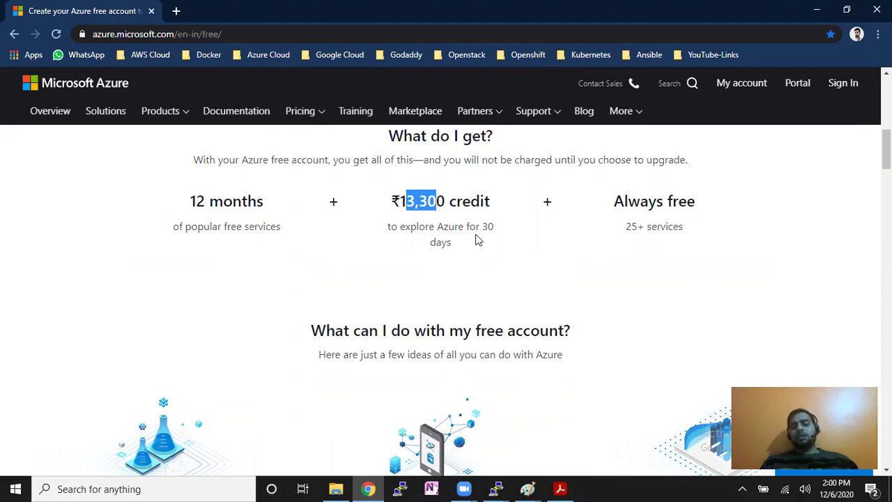
pyautogui.click(440, 217)
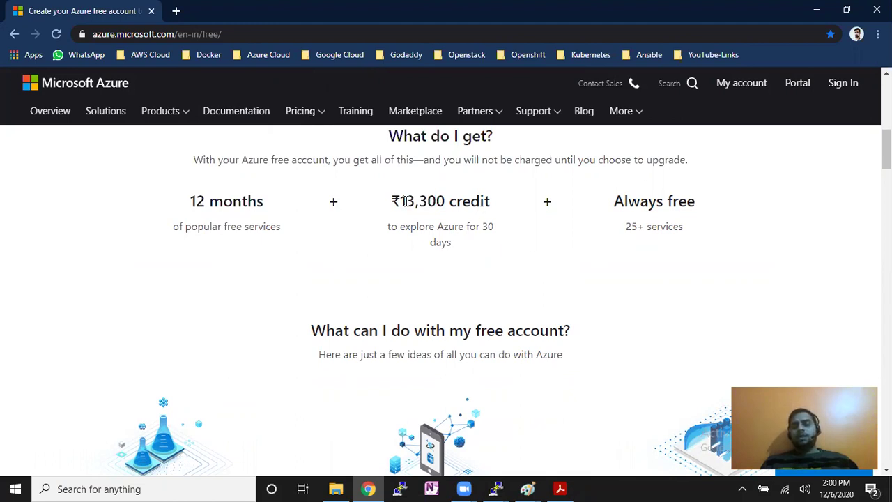
pyautogui.moveTo(407, 201); pyautogui.dragTo(416, 200)
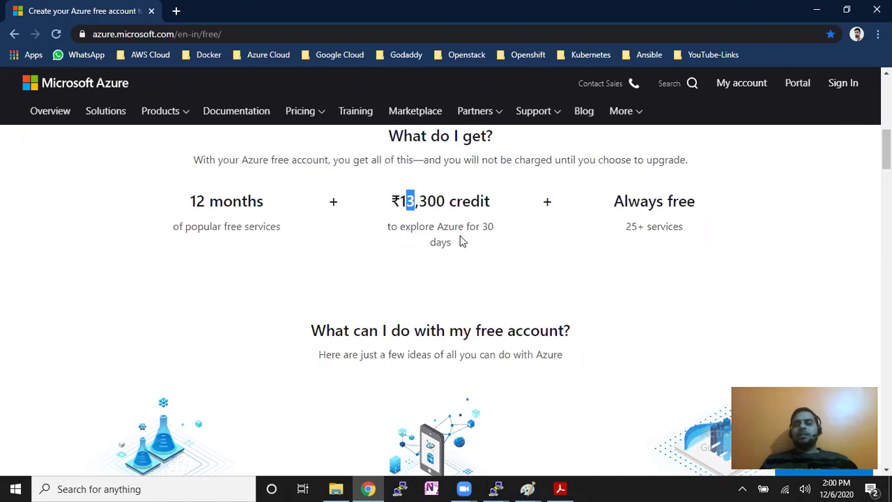
pyautogui.click(458, 239)
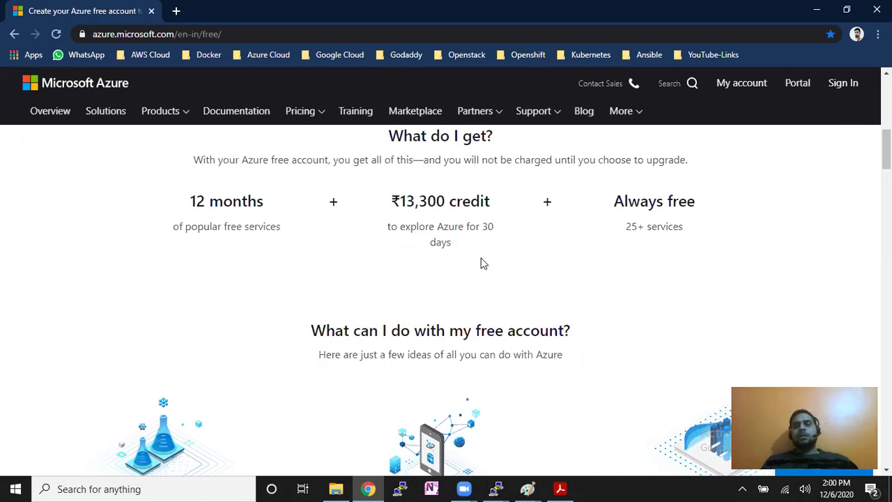
pyautogui.moveTo(656, 196); pyautogui.dragTo(679, 203)
pyautogui.moveTo(626, 236); pyautogui.dragTo(674, 235)
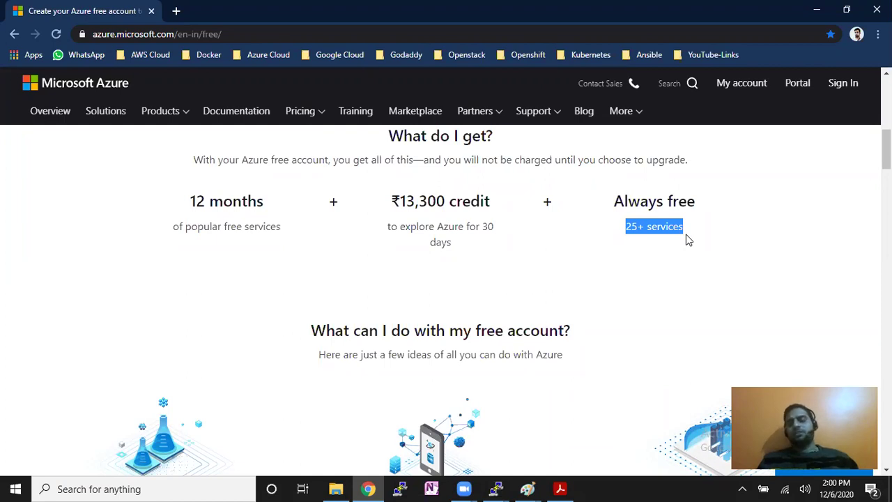
# Highlight the B1S Linux VM, 750-hour Windows Virtual Machines and 64 GB x 2 Managed Disks allowances
pyautogui.scroll(-4, 680, 237)
pyautogui.scroll(-7, 663, 239)
pyautogui.scroll(2, 403, 255)
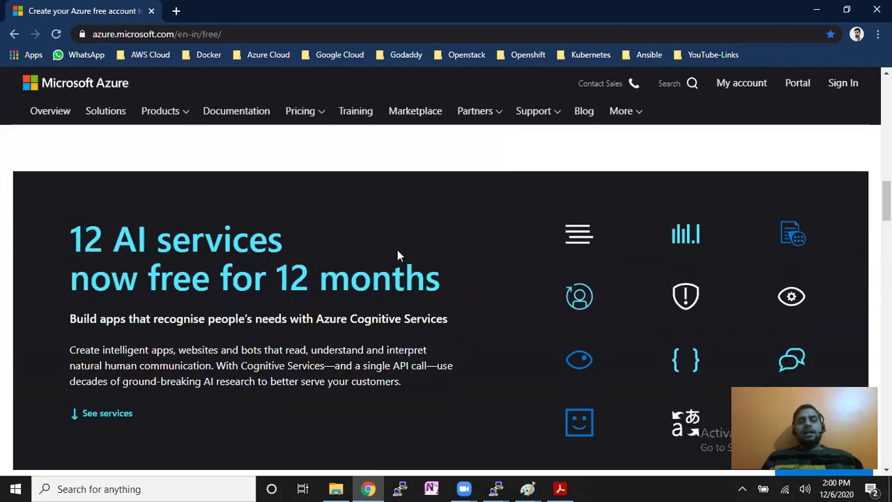
pyautogui.scroll(-5, 574, 265)
pyautogui.scroll(-3, 576, 266)
pyautogui.scroll(4, 189, 363)
pyautogui.scroll(-2, 221, 359)
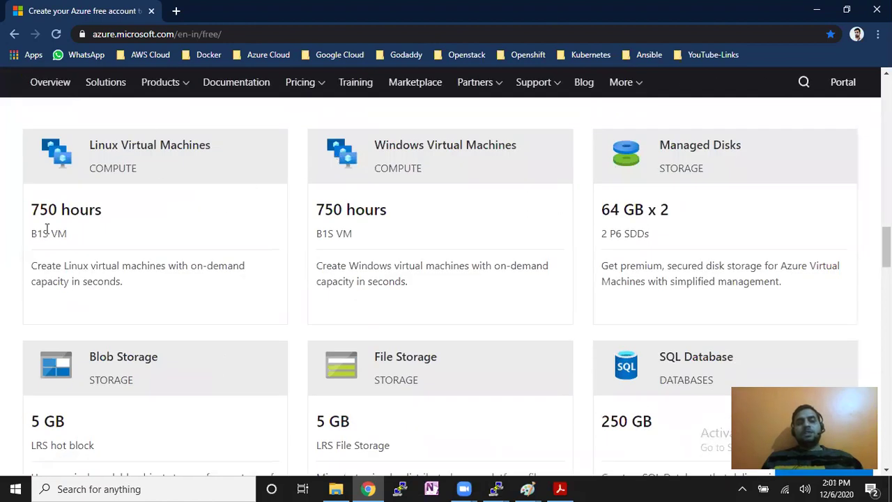
pyautogui.moveTo(68, 234); pyautogui.dragTo(29, 240)
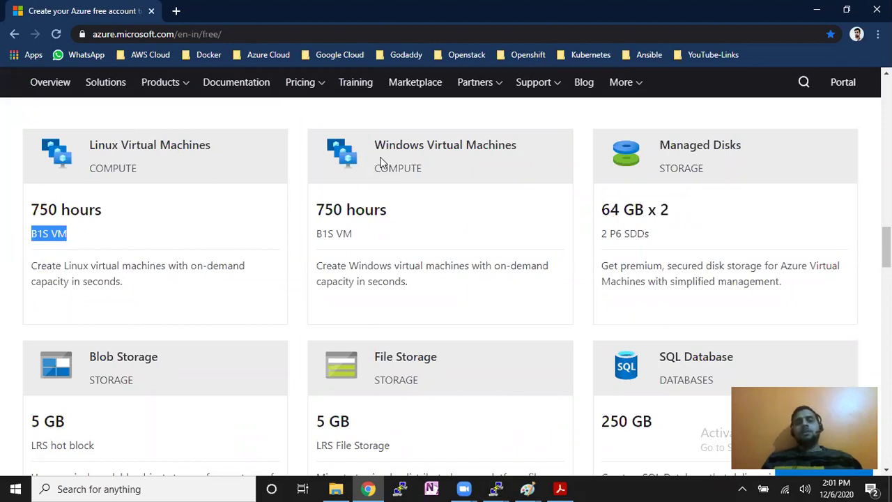
pyautogui.moveTo(390, 143); pyautogui.dragTo(454, 143)
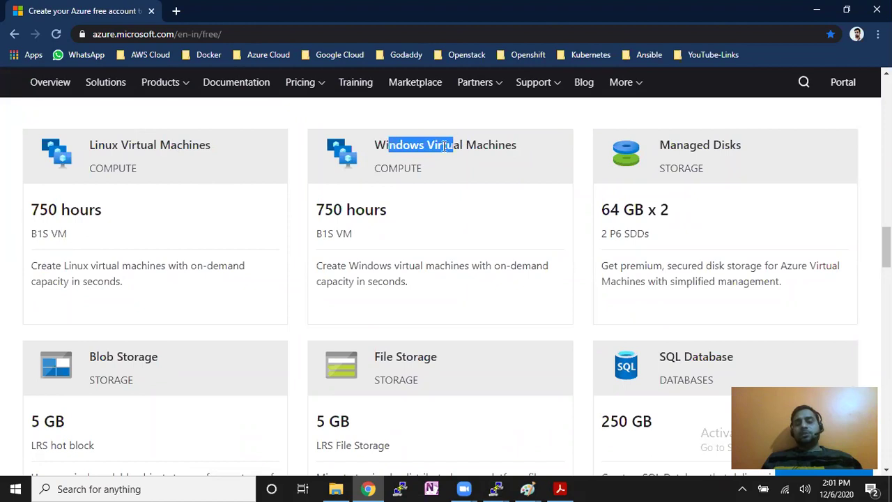
pyautogui.moveTo(387, 209); pyautogui.dragTo(336, 214)
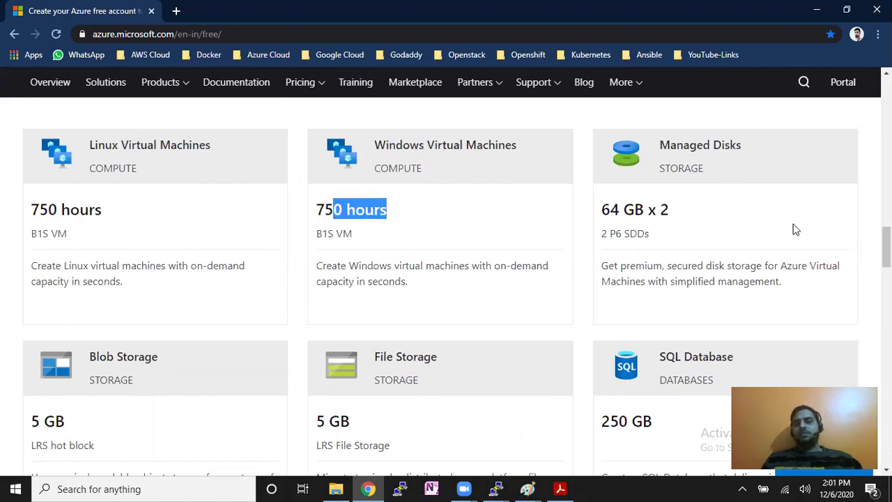
pyautogui.moveTo(689, 156); pyautogui.dragTo(737, 145)
pyautogui.moveTo(601, 209); pyautogui.dragTo(662, 212)
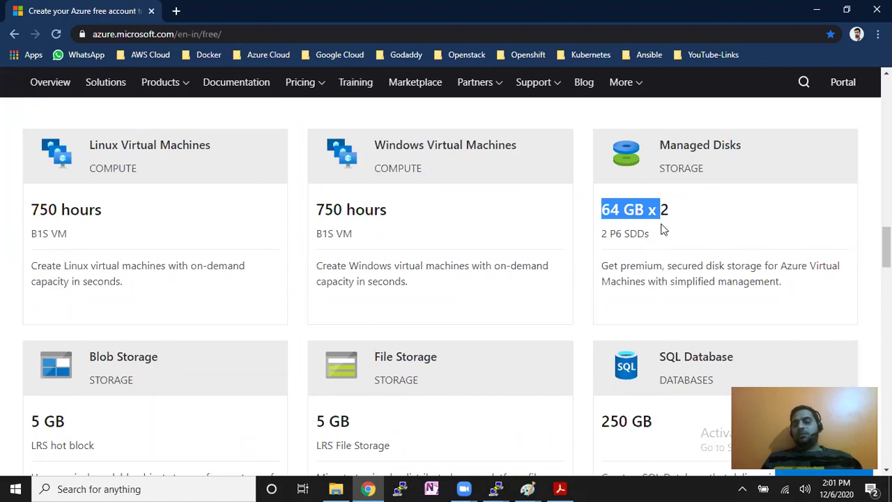
# Highlight the 5 GB Blob Storage, 5 GB File Storage and 250 GB SQL Database allowances
pyautogui.scroll(-3, 462, 307)
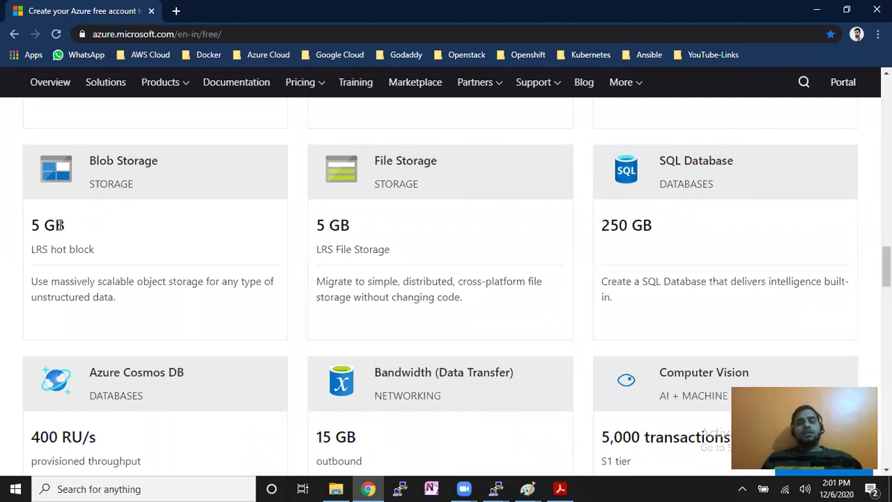
pyautogui.moveTo(66, 225); pyautogui.dragTo(27, 225)
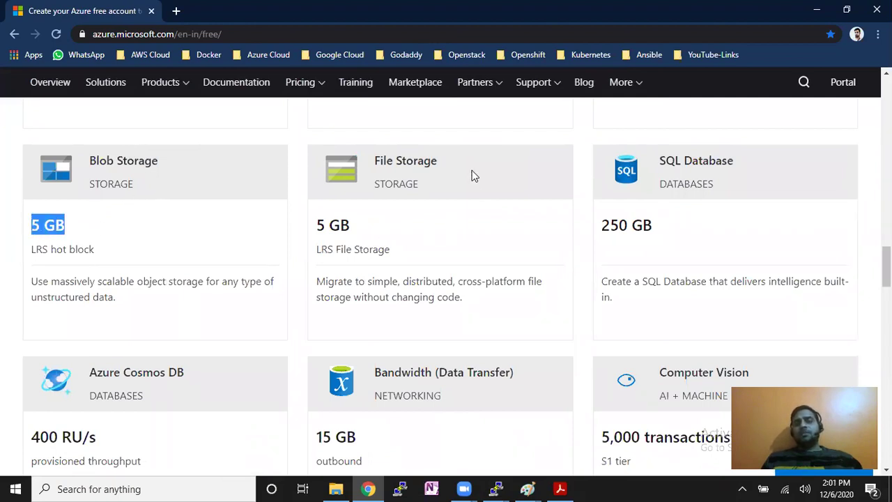
pyautogui.moveTo(345, 226); pyautogui.dragTo(304, 237)
pyautogui.moveTo(369, 236); pyautogui.dragTo(305, 230)
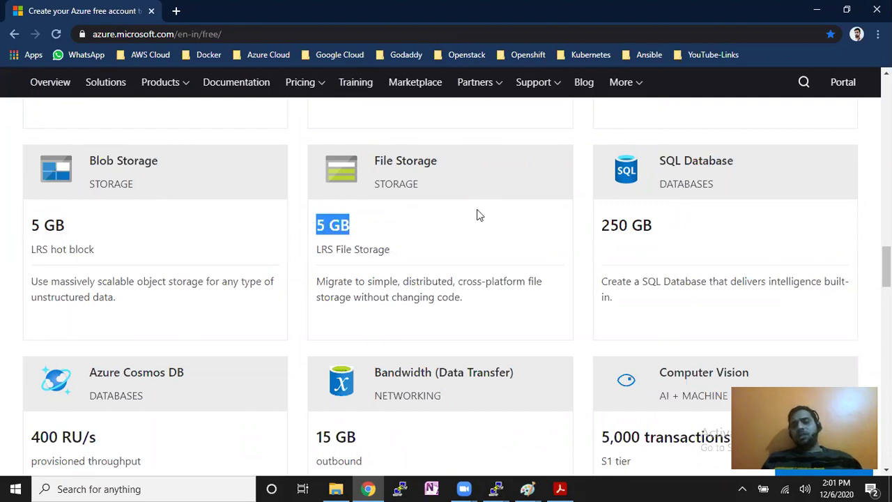
pyautogui.moveTo(672, 160); pyautogui.dragTo(723, 162)
pyautogui.moveTo(655, 223); pyautogui.dragTo(614, 222)
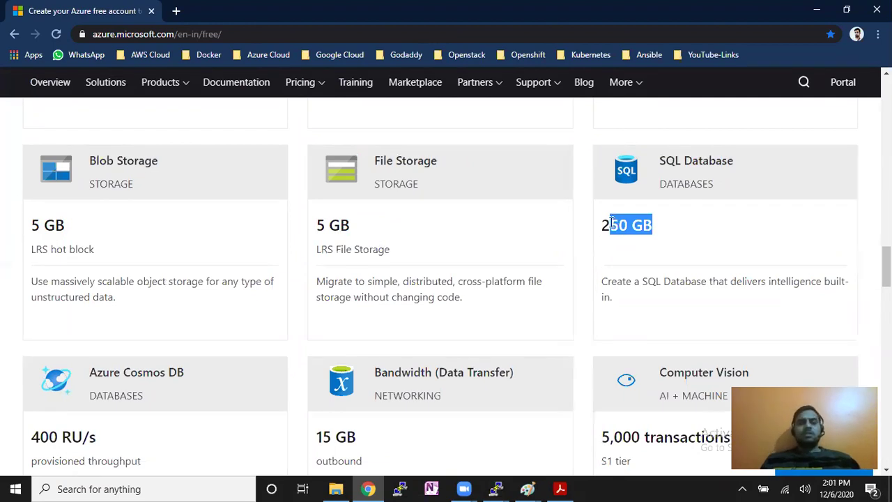
# Return to the top of the page and start the free account sign-up
pyautogui.scroll(-3, 612, 224)
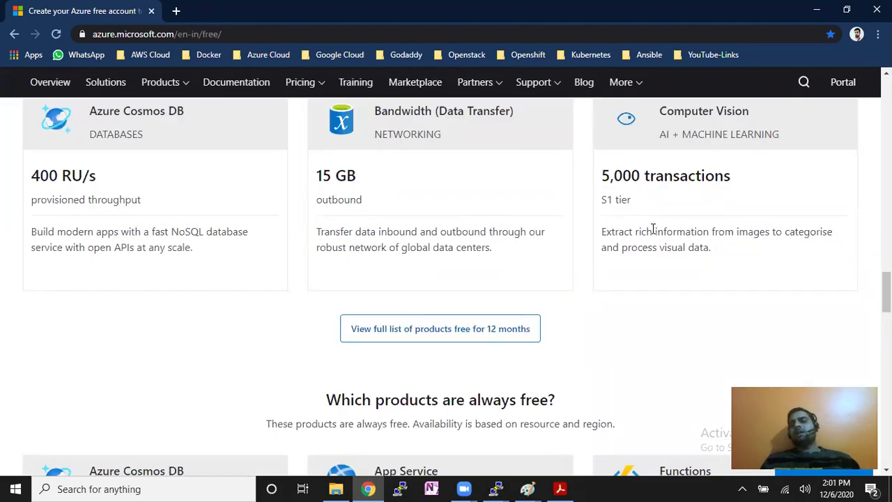
pyautogui.scroll(3, 656, 230)
pyautogui.scroll(12, 642, 239)
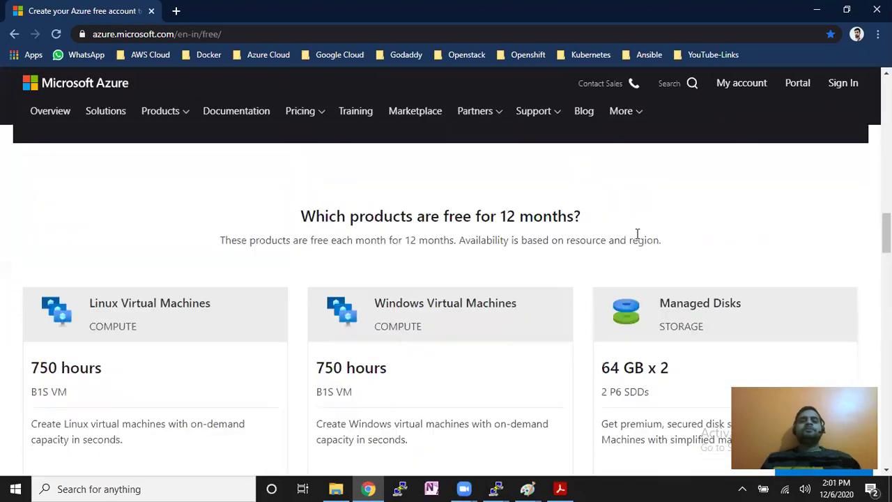
pyautogui.scroll(10, 645, 238)
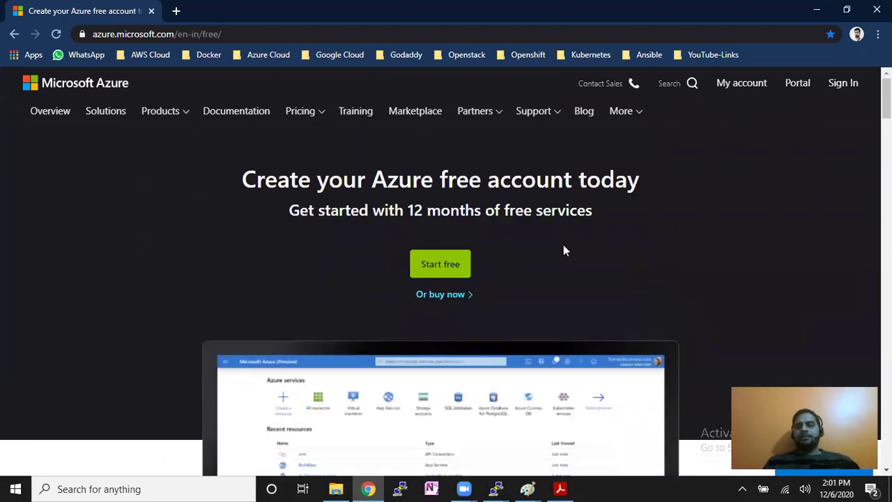
pyautogui.click(453, 264)
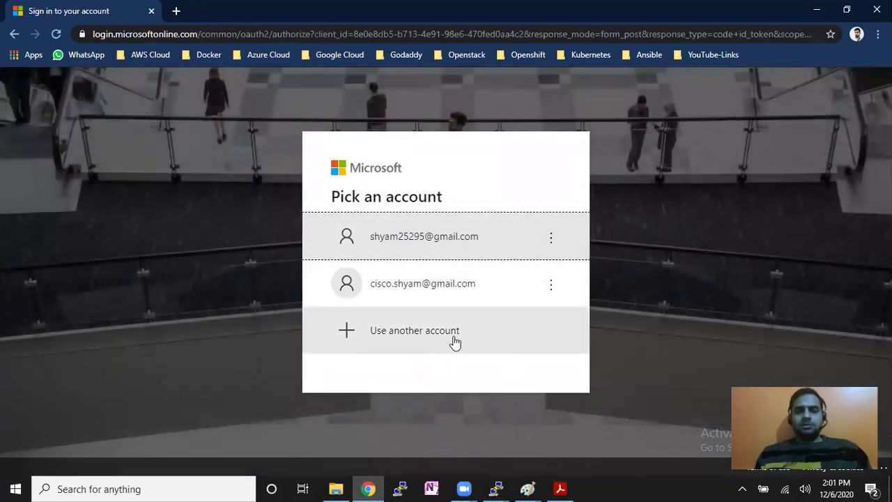
# Choose to use another account and start creating a new Microsoft account
pyautogui.click(457, 343)
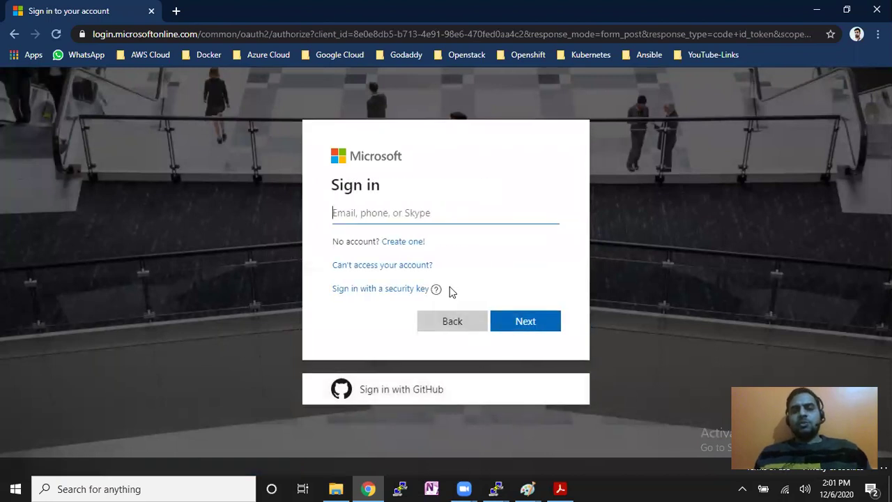
pyautogui.click(410, 245)
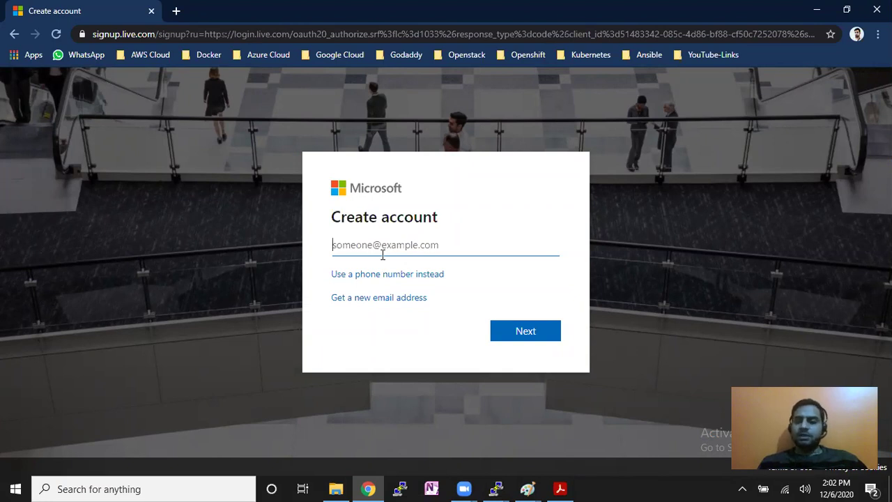
# Enter a Gmail address for the new Microsoft account, fixing typos, and submit it
pyautogui.write('aws')
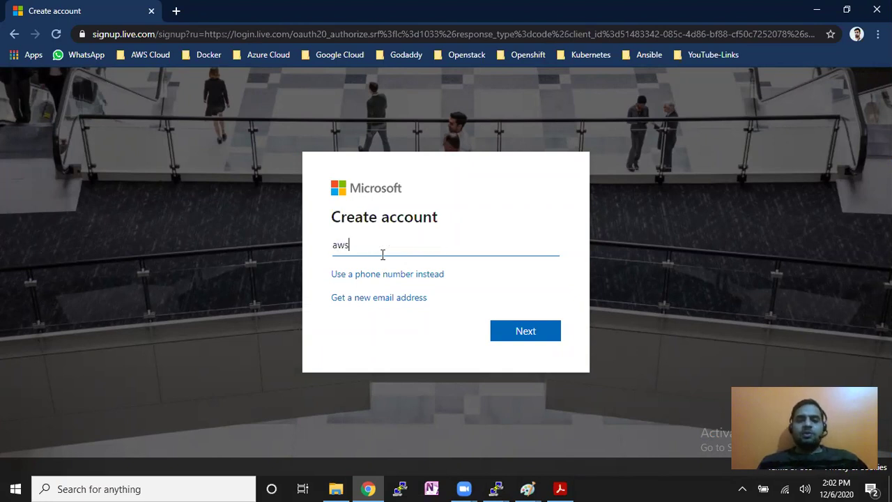
pyautogui.hotkey('shift', 'Left')
pyautogui.hotkey('shift', 'Left')
pyautogui.hotkey('shift', 'Left')
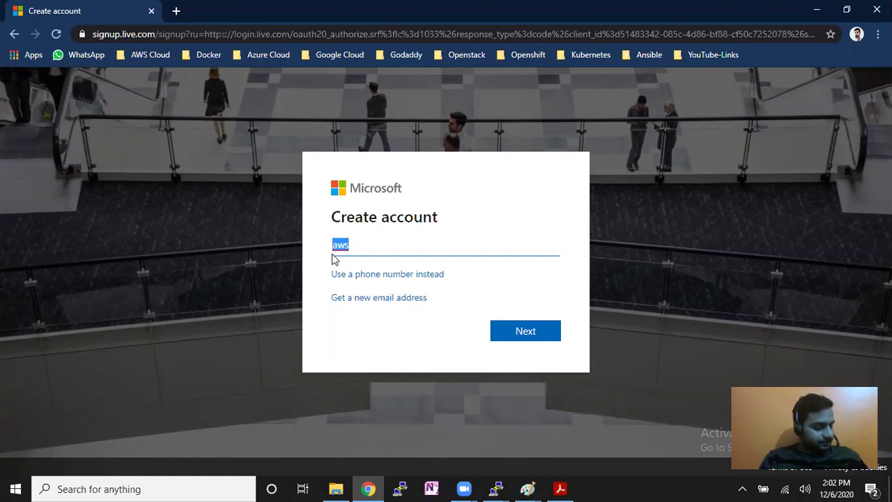
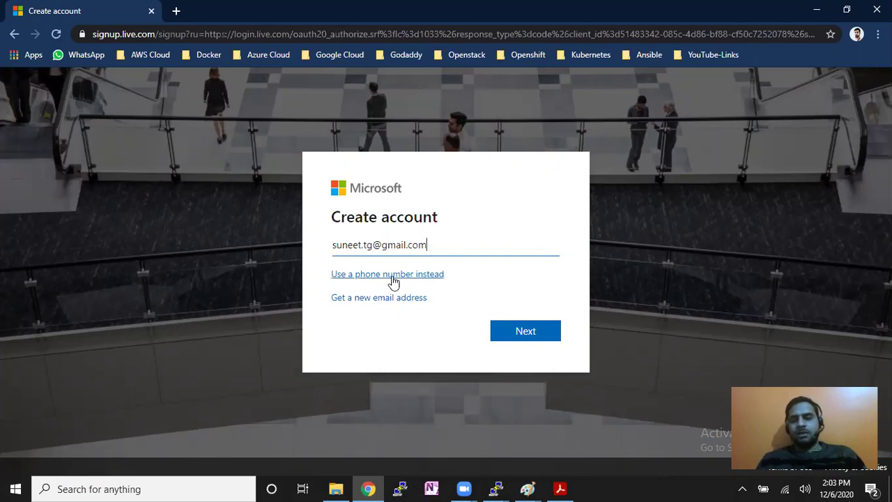
pyautogui.click(544, 337)
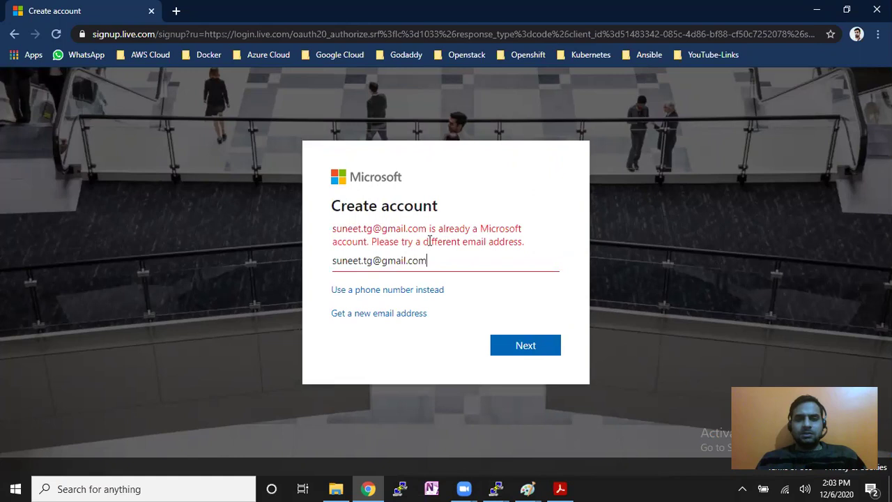
# Replace the already-registered address with a different Gmail address and submit it
pyautogui.moveTo(356, 240); pyautogui.dragTo(389, 239)
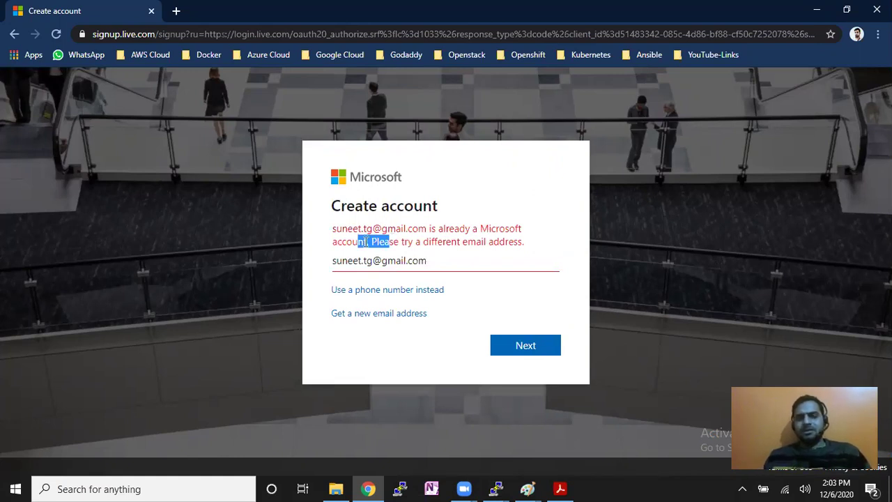
pyautogui.moveTo(427, 261); pyautogui.dragTo(334, 267)
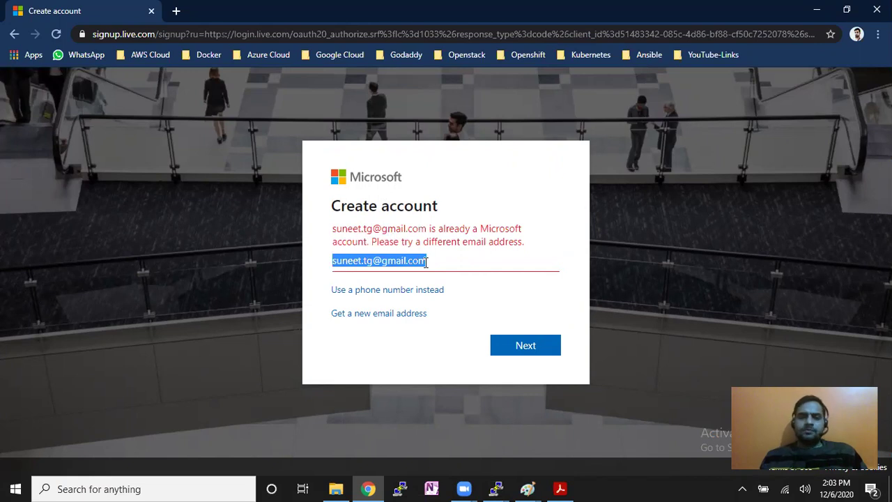
pyautogui.press('BackSpace')
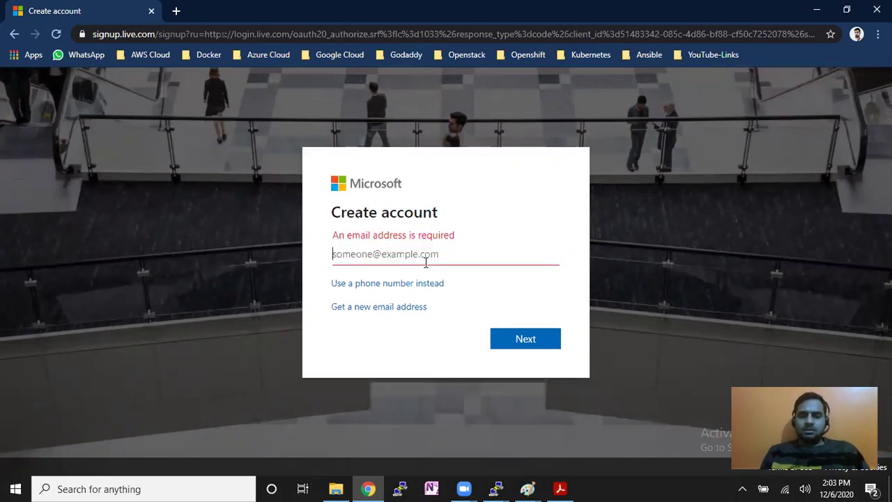
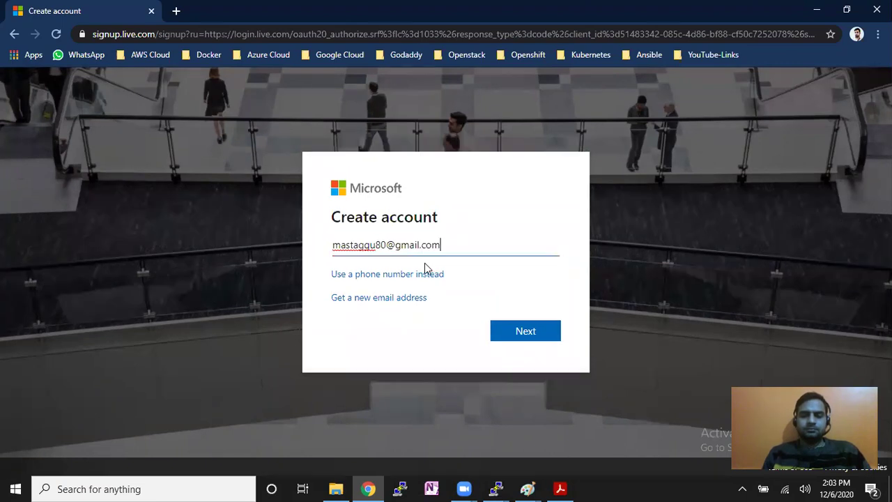
pyautogui.press('Return')
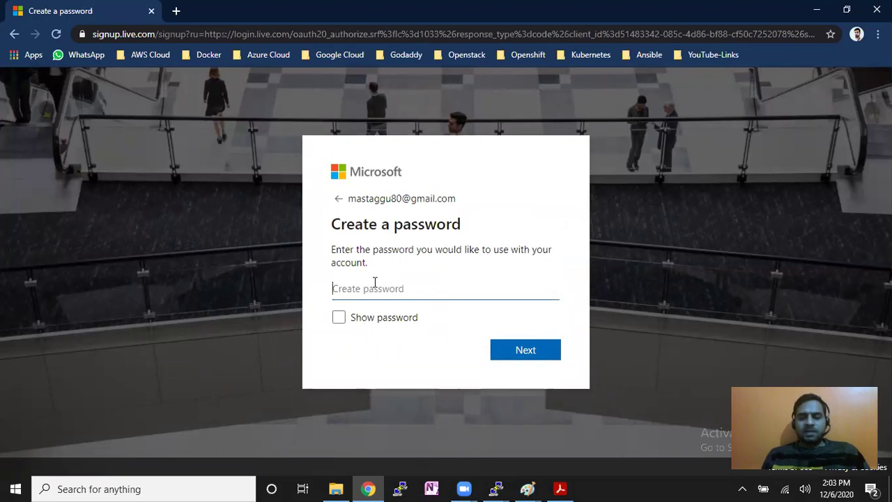
# Enter a password and verify the e-mail address with the emailed verification code
pyautogui.write('********')
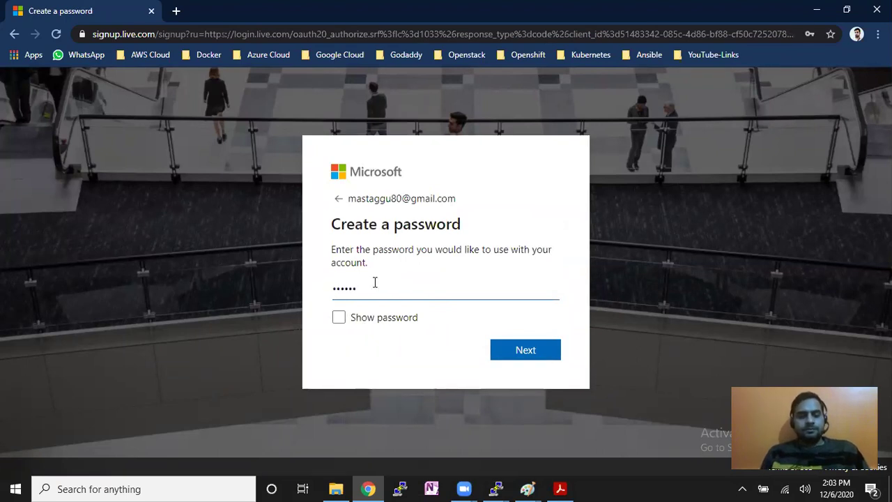
pyautogui.write('**')
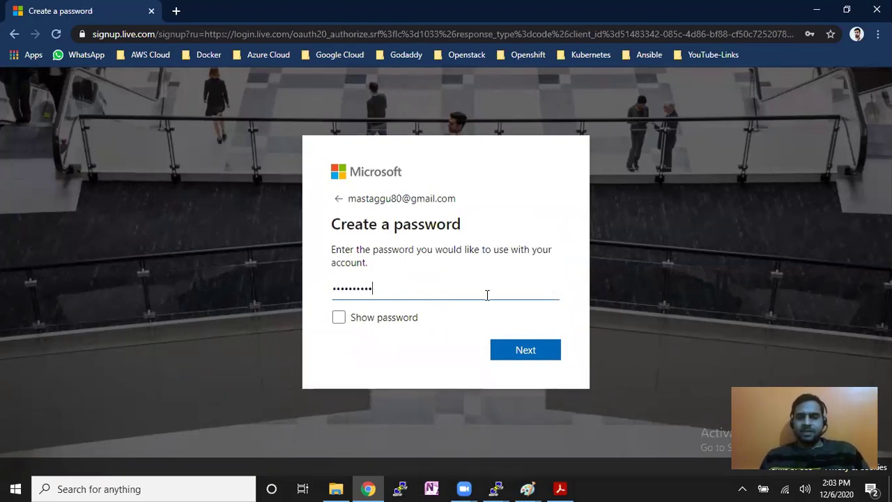
pyautogui.click(511, 351)
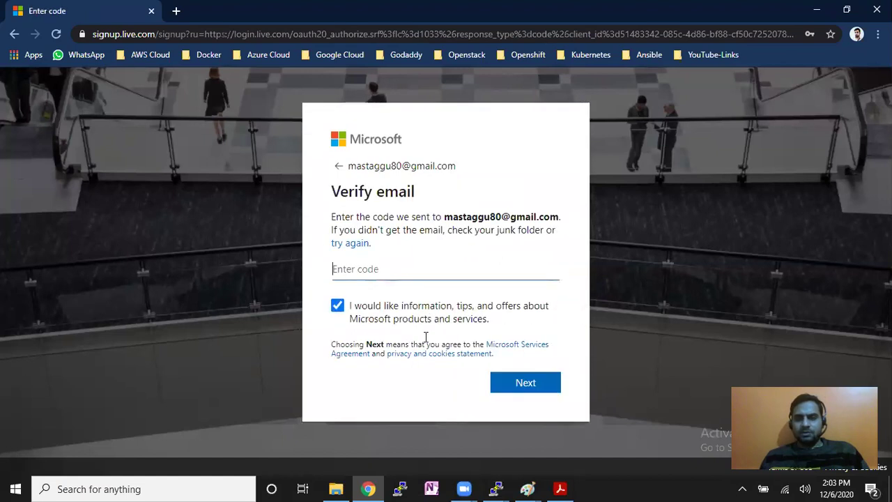
pyautogui.moveTo(454, 217); pyautogui.dragTo(530, 216)
pyautogui.click(371, 267)
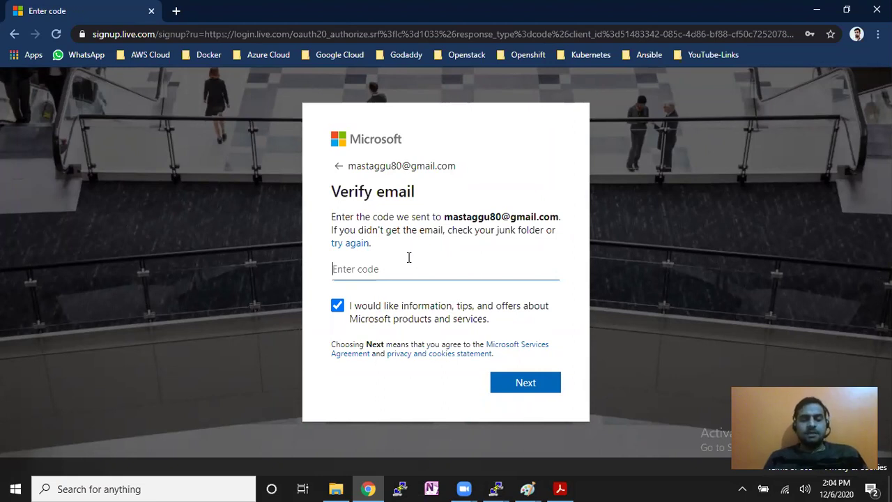
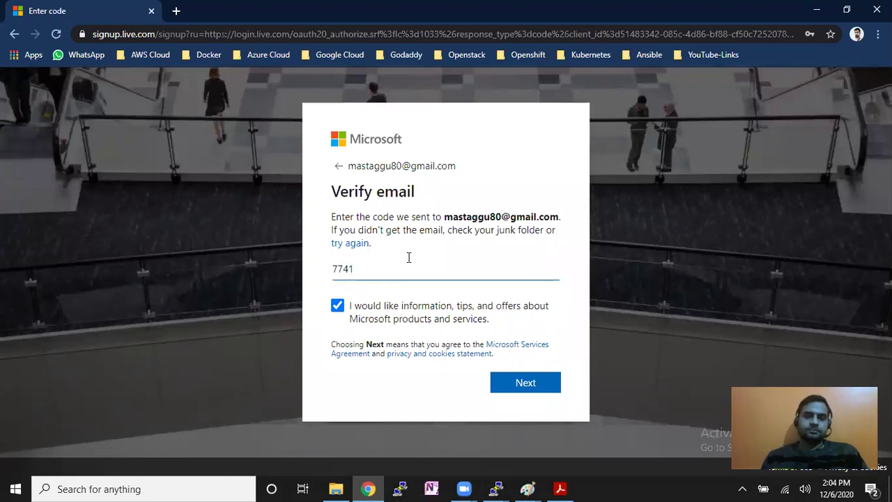
pyautogui.click(526, 385)
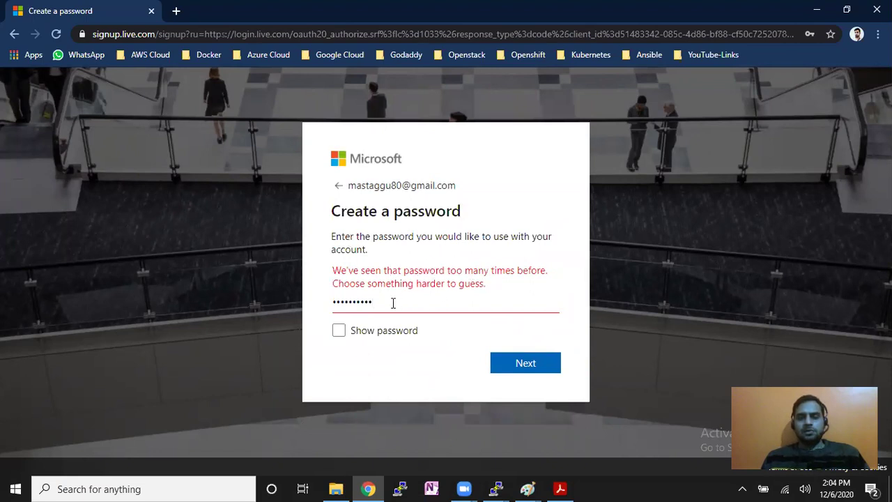
# Replace the rejected password with a stronger one and submit it
pyautogui.moveTo(393, 303); pyautogui.dragTo(327, 315)
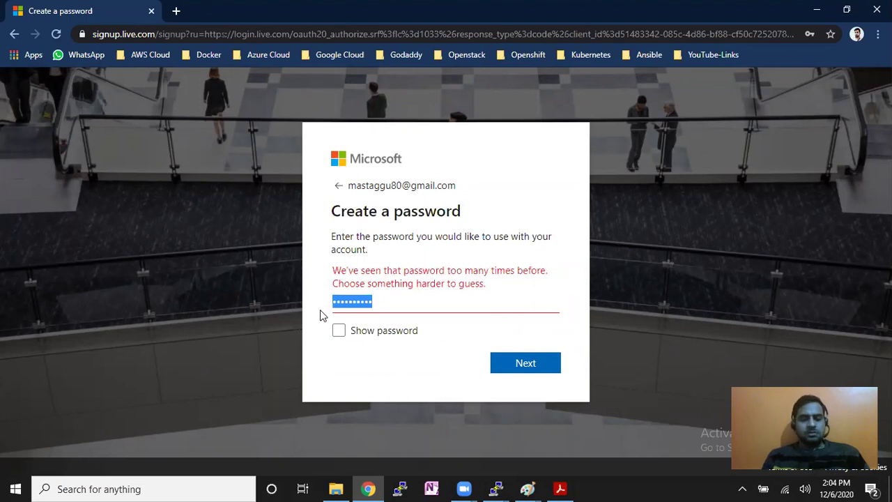
pyautogui.write('•••••')
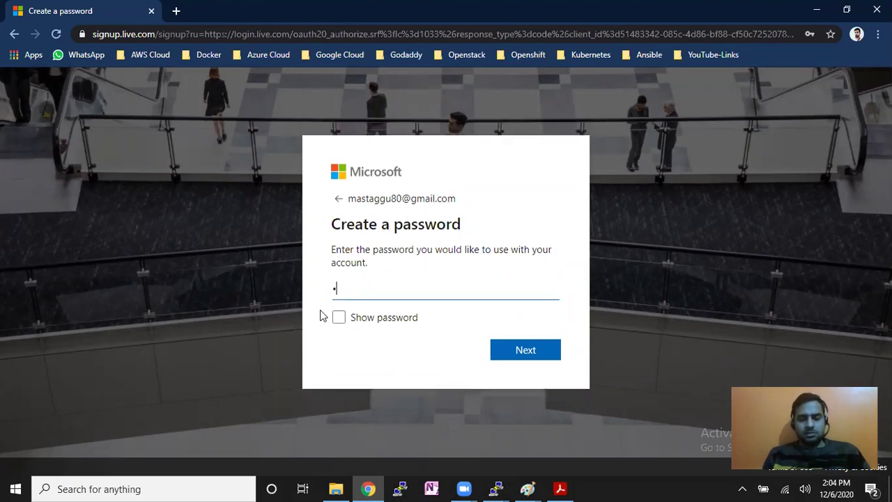
pyautogui.write('•••••')
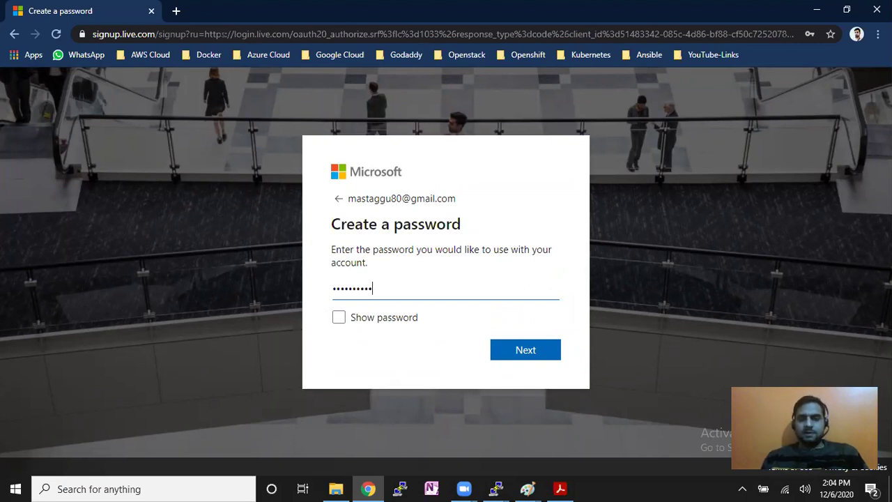
pyautogui.click(548, 353)
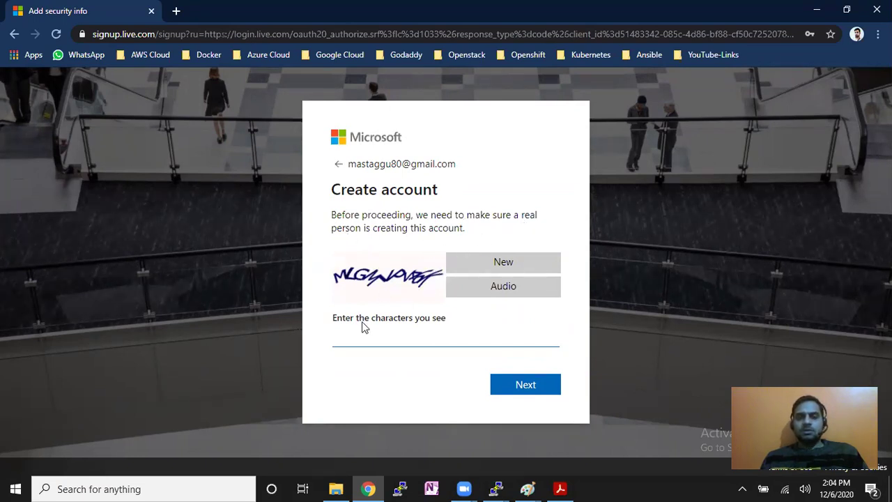
# Load a more readable CAPTCHA, enter its ten characters and submit to create the account
pyautogui.write('MLG')
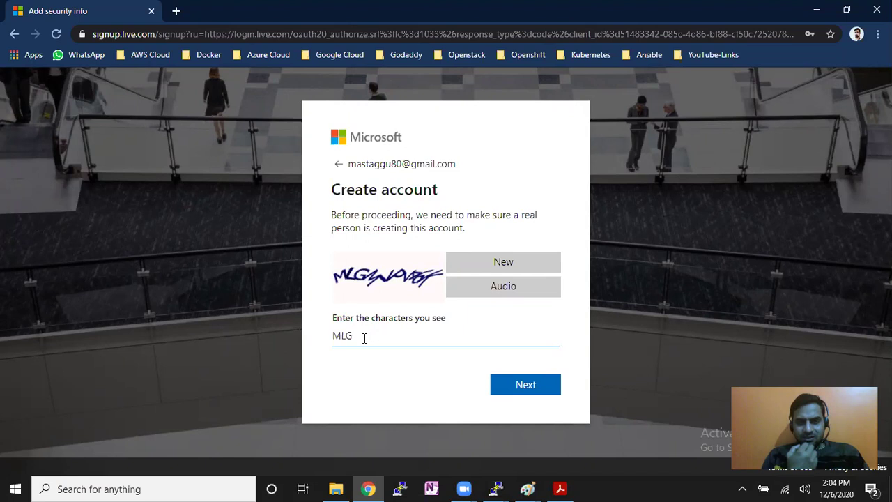
pyautogui.write('W')
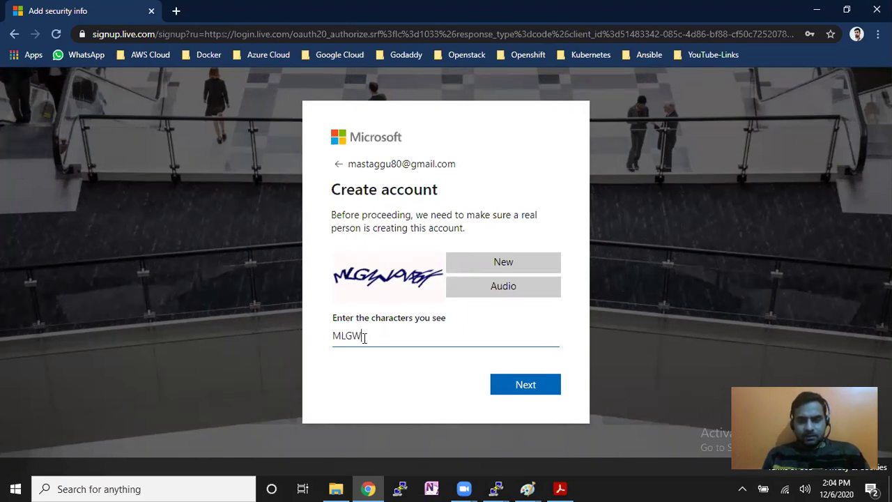
pyautogui.write('AV')
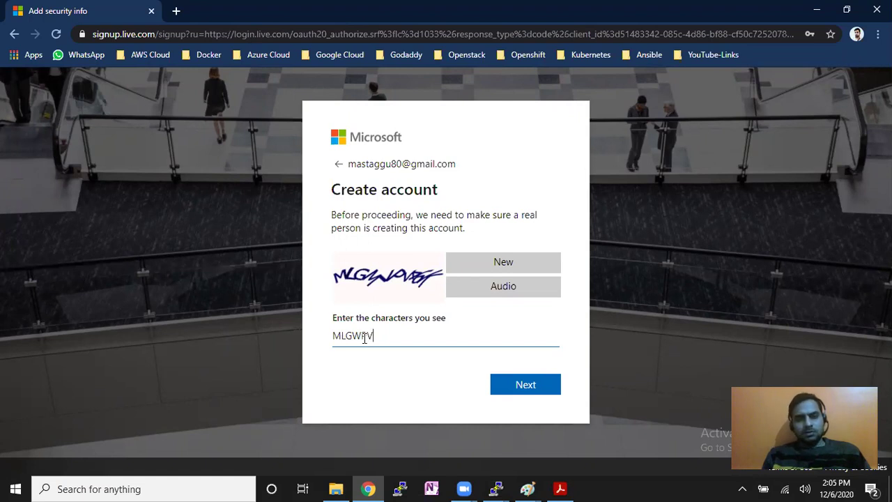
pyautogui.press('BackSpace')
pyautogui.press('BackSpace')
pyautogui.press('BackSpace')
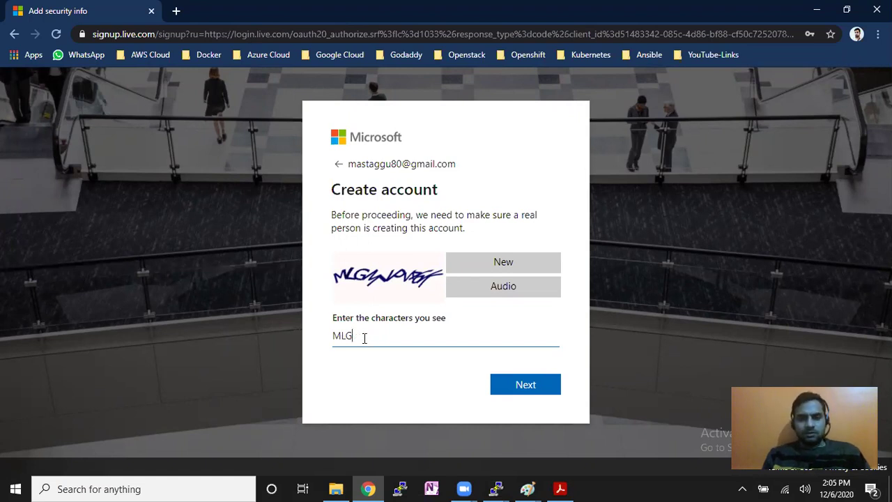
pyautogui.write('M')
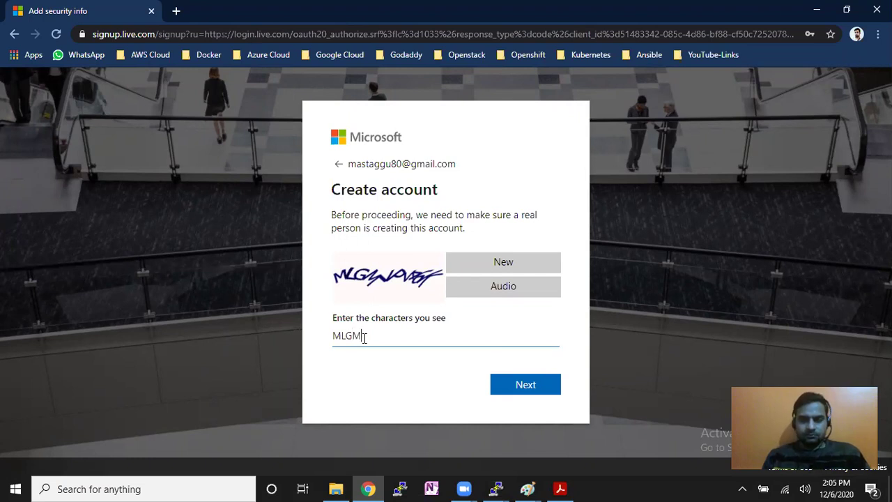
pyautogui.click(551, 262)
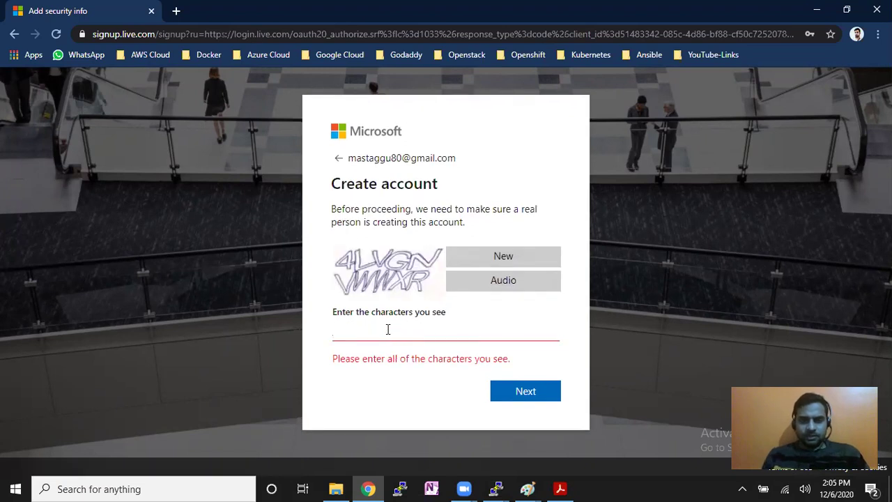
pyautogui.write('4L')
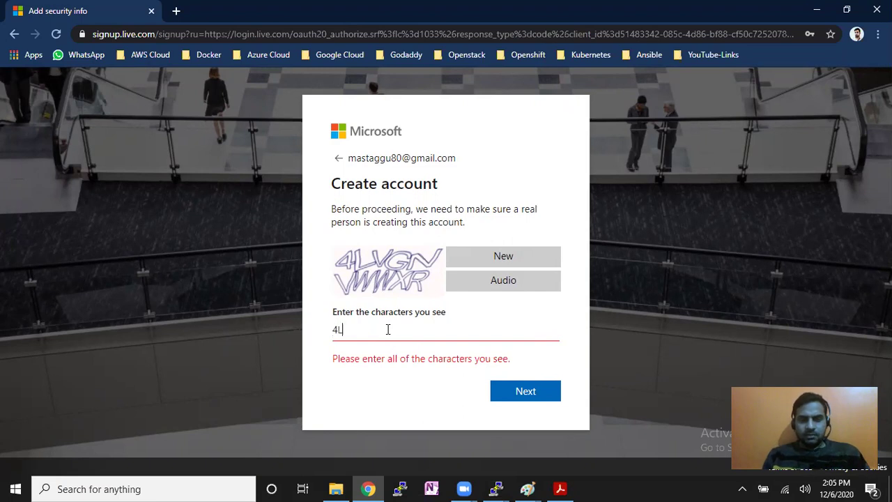
pyautogui.write('VGNV')
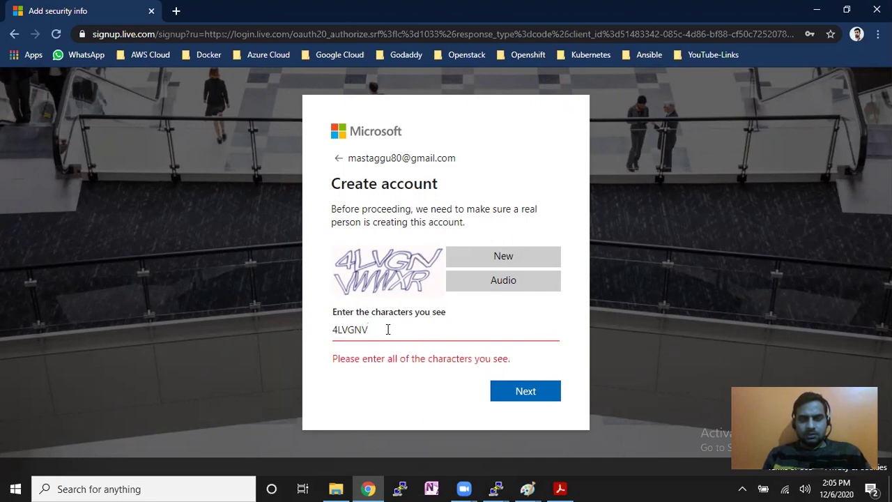
pyautogui.write('WWX')
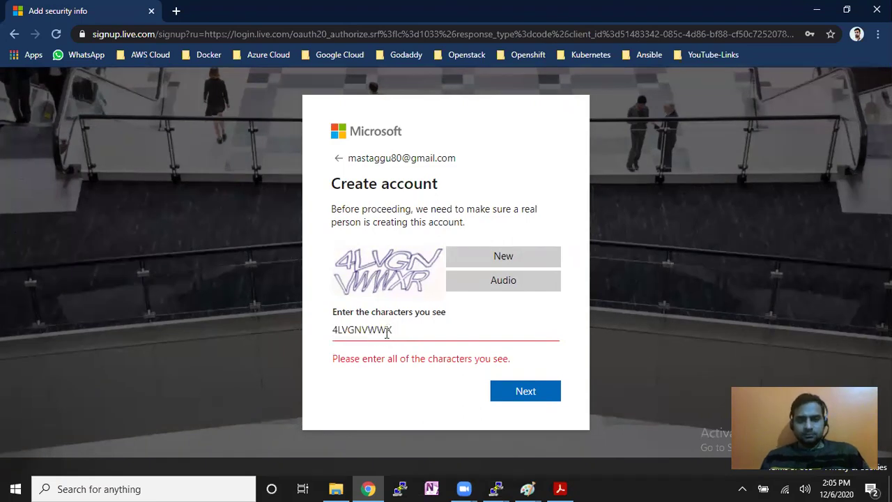
pyautogui.write('R')
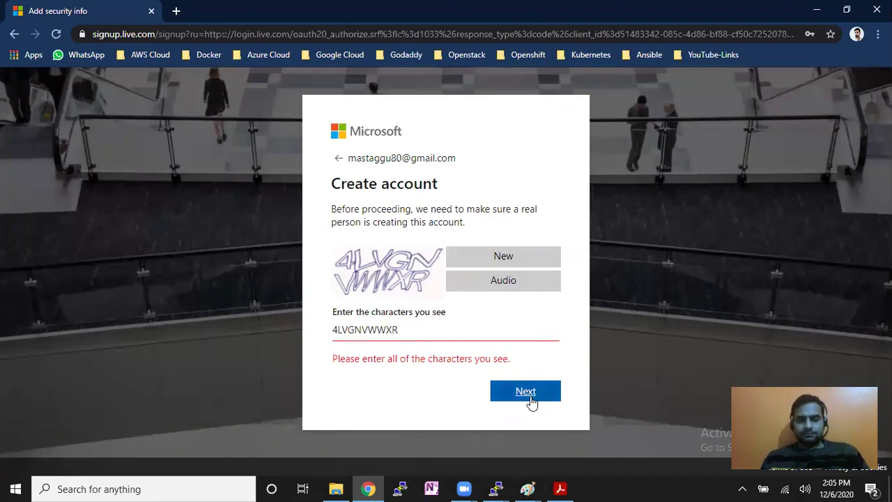
pyautogui.click(530, 399)
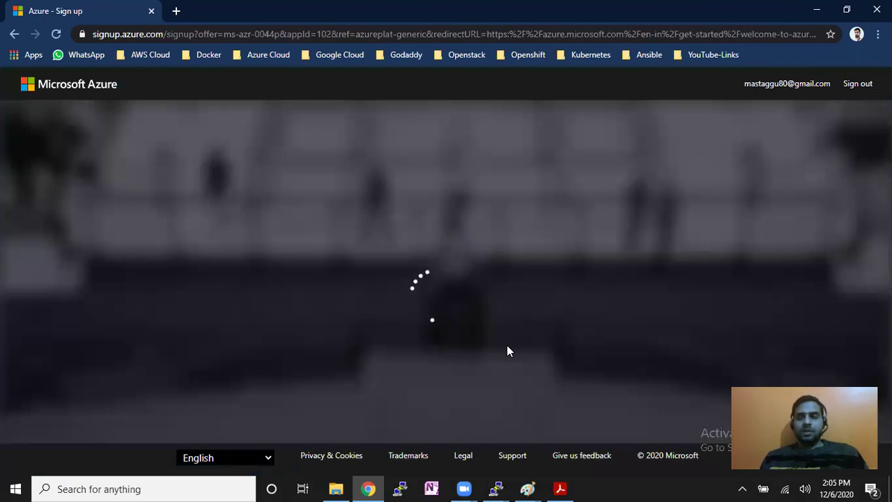
# Enter the full name, then move the surname from First name into Last name
pyautogui.scroll(-1, 243, 315)
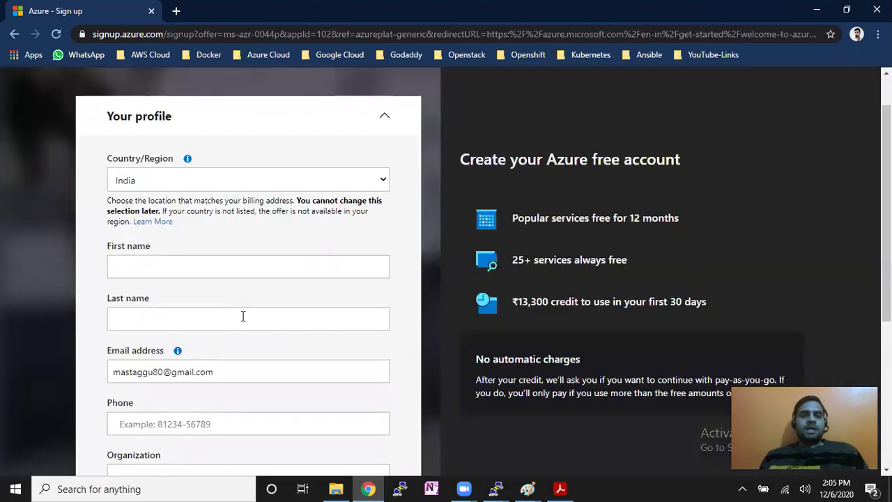
pyautogui.click(188, 249)
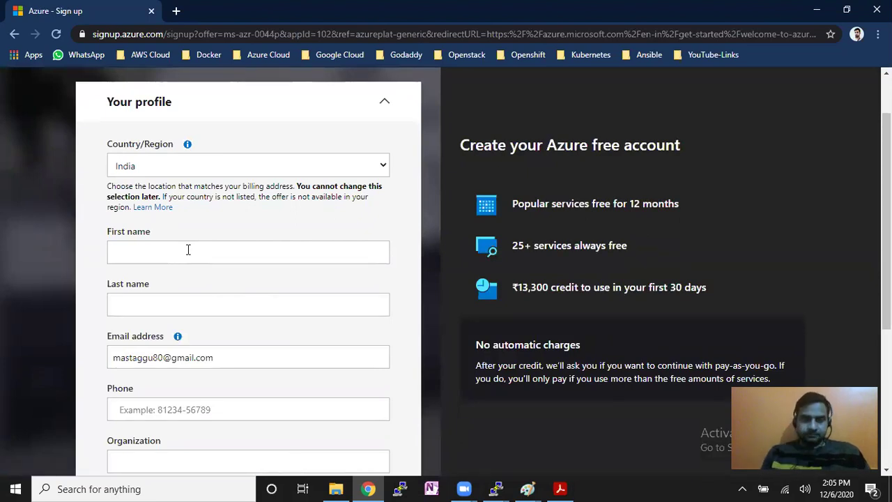
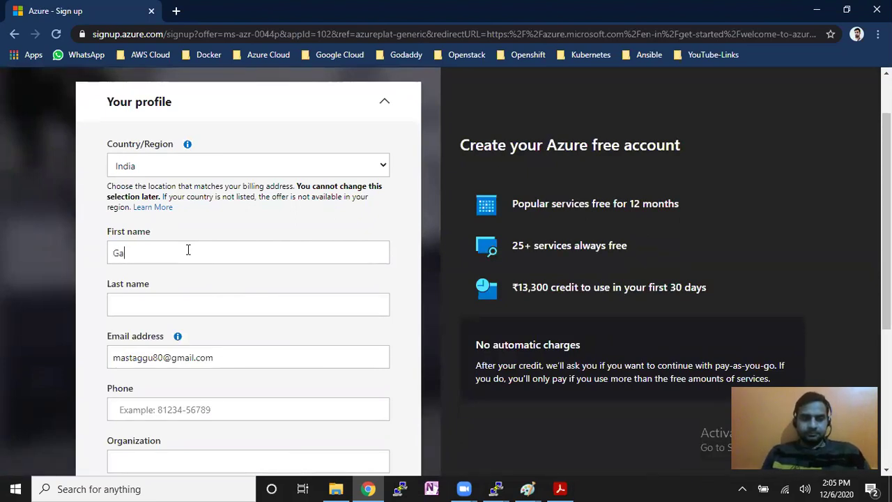
pyautogui.press('Tab')
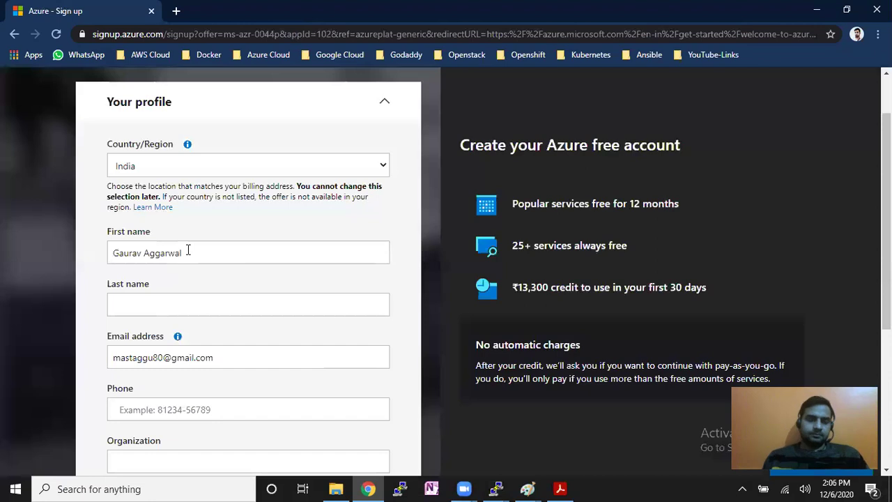
pyautogui.moveTo(184, 252); pyautogui.dragTo(150, 254)
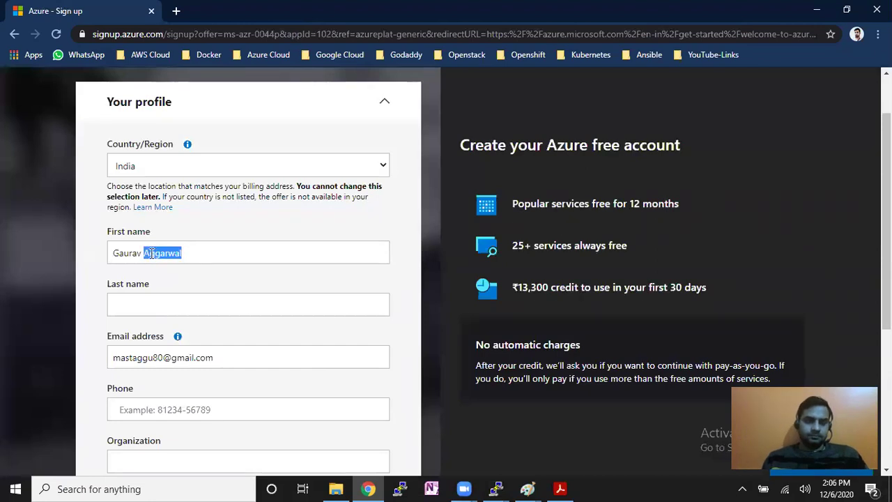
pyautogui.hotkey('ctrl', 'x')
pyautogui.click(160, 305)
pyautogui.hotkey('ctrl', 'v')
# Enter the phone number and organization JIO, then submit the profile
pyautogui.scroll(-4, 372, 304)
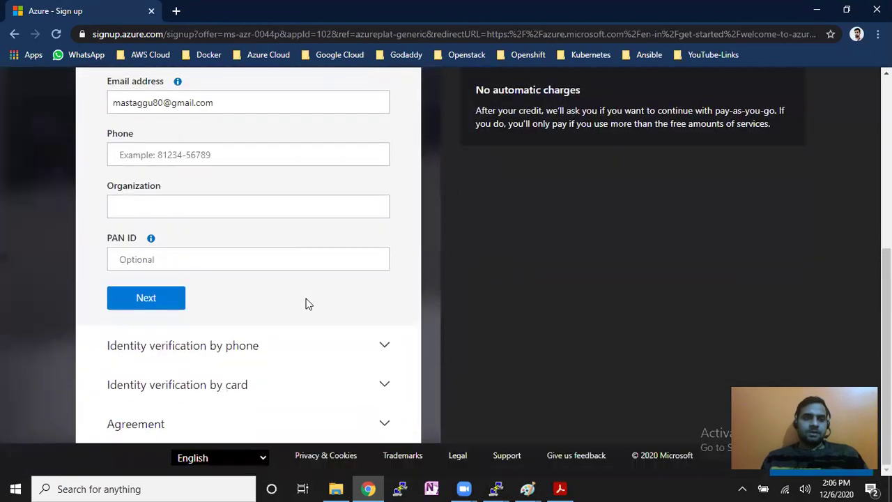
pyautogui.click(200, 156)
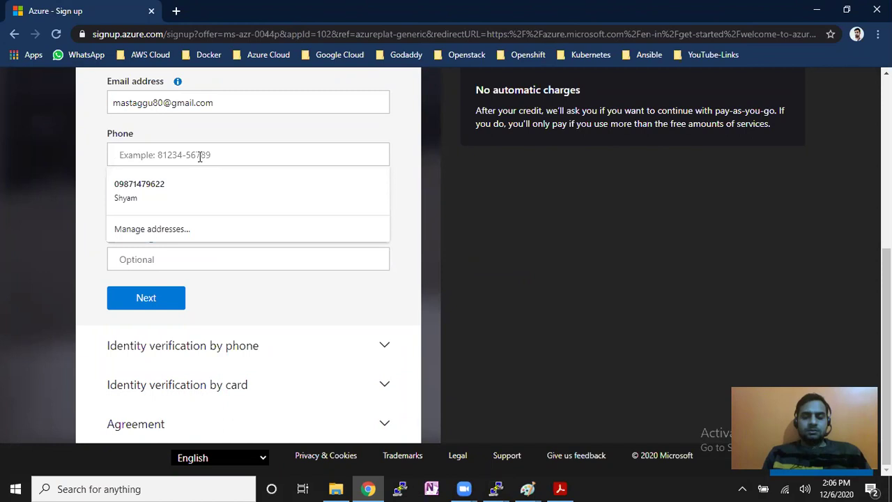
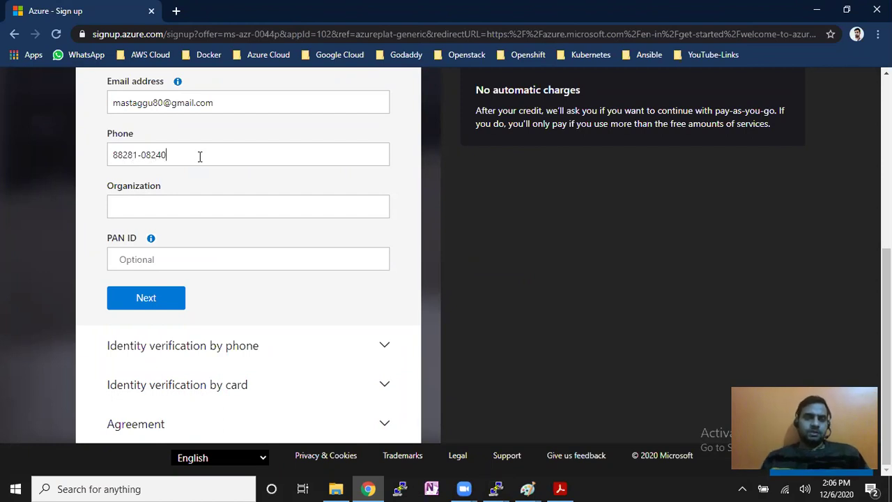
pyautogui.click(213, 200)
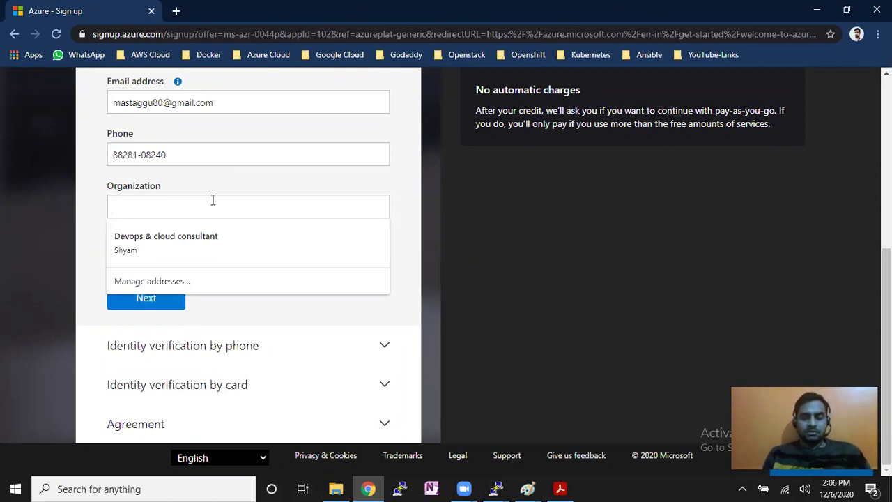
pyautogui.write('JIO')
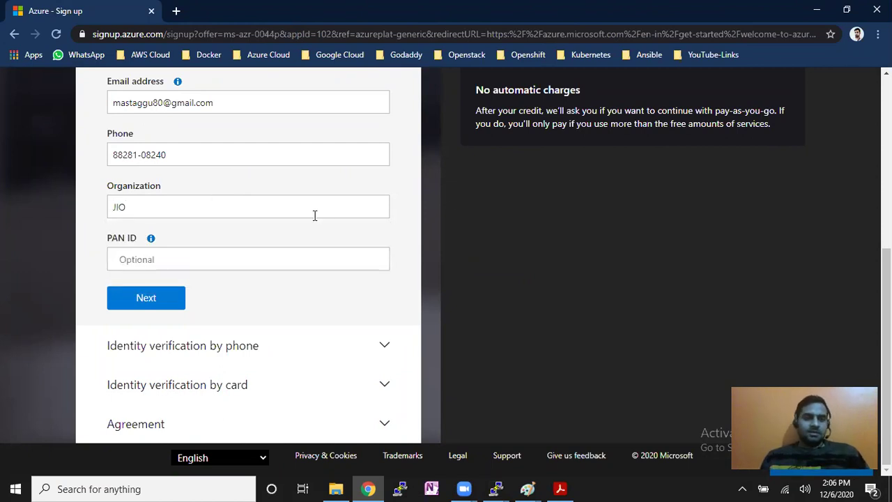
pyautogui.click(383, 348)
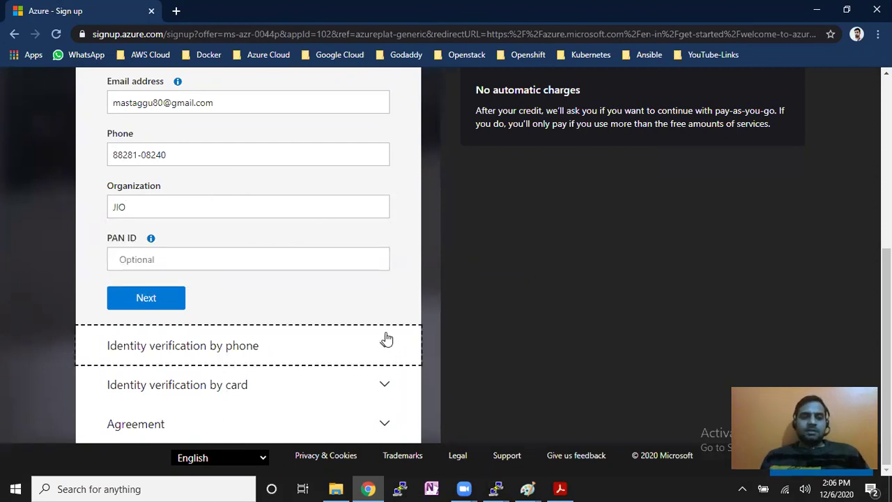
pyautogui.click(177, 302)
# Confirm the prefilled phone number with India (+91) and request the code by text
pyautogui.click(228, 332)
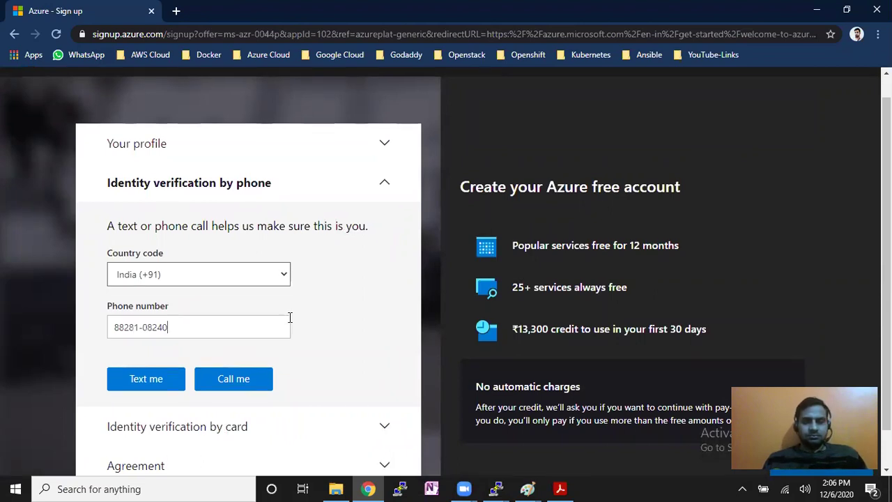
pyautogui.scroll(-1, 292, 319)
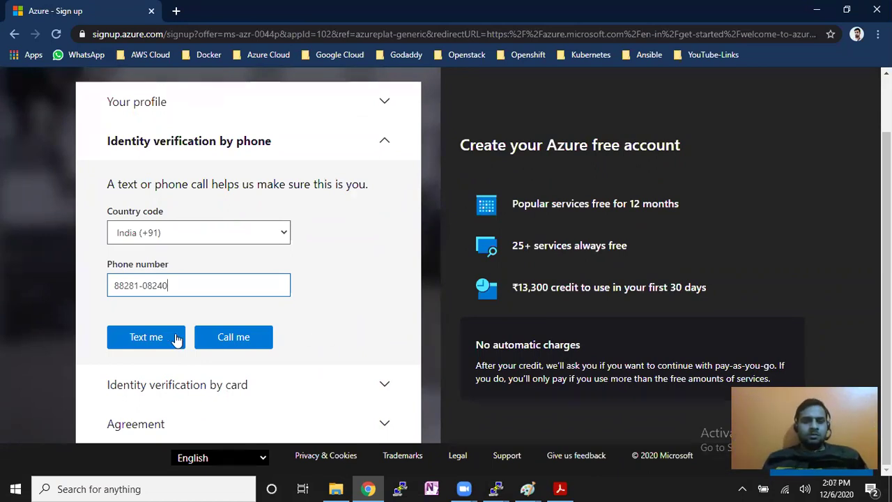
pyautogui.click(143, 340)
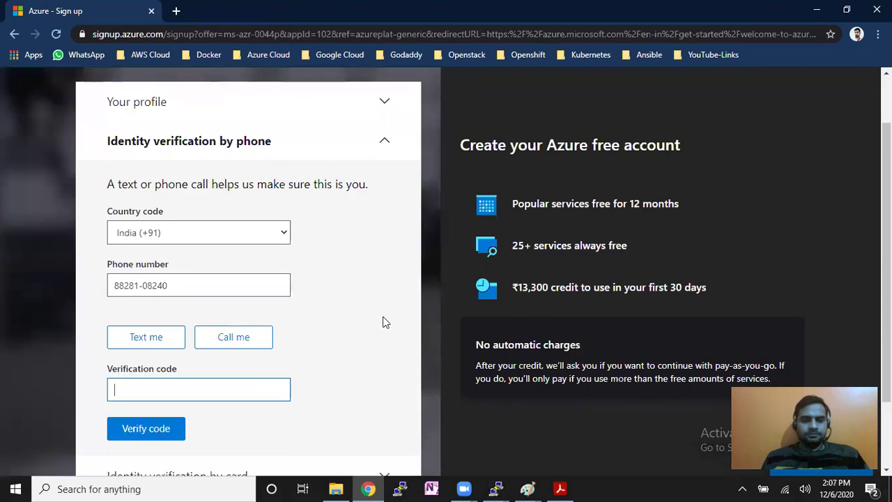
# Enter the texted verification code, ignoring the suggested old code, and verify it
pyautogui.scroll(-2, 381, 318)
pyautogui.click(257, 301)
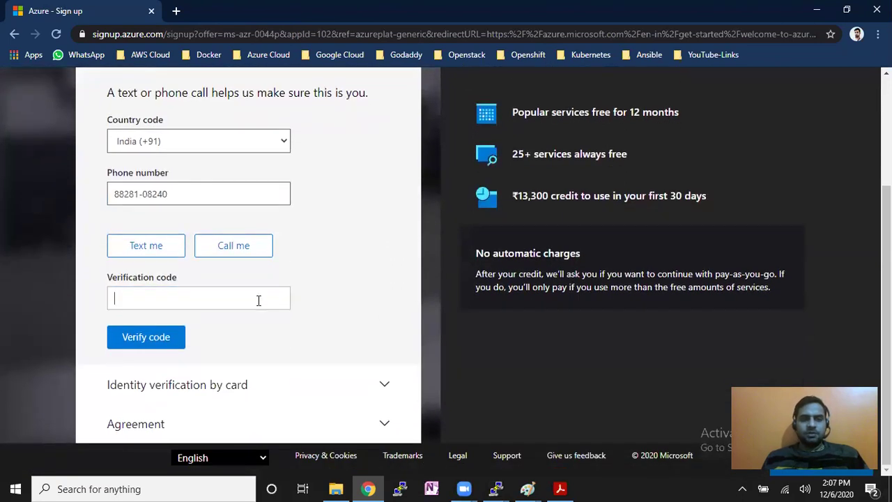
pyautogui.click(370, 298)
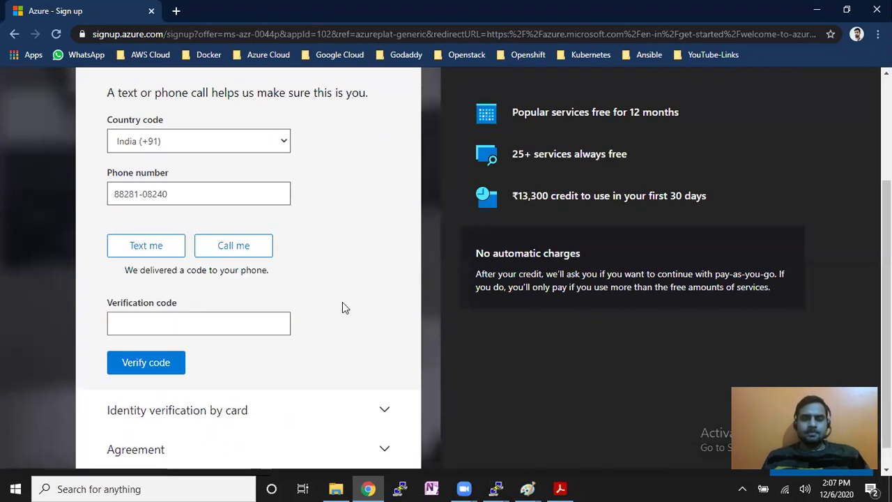
pyautogui.click(243, 322)
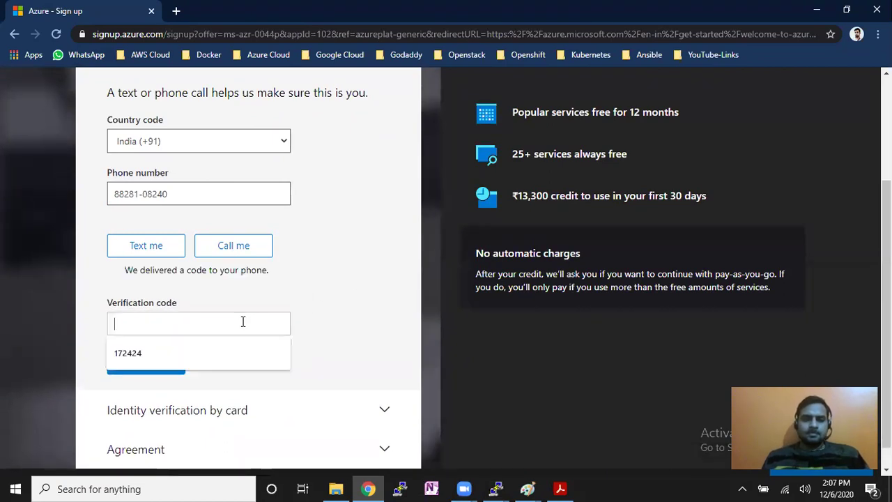
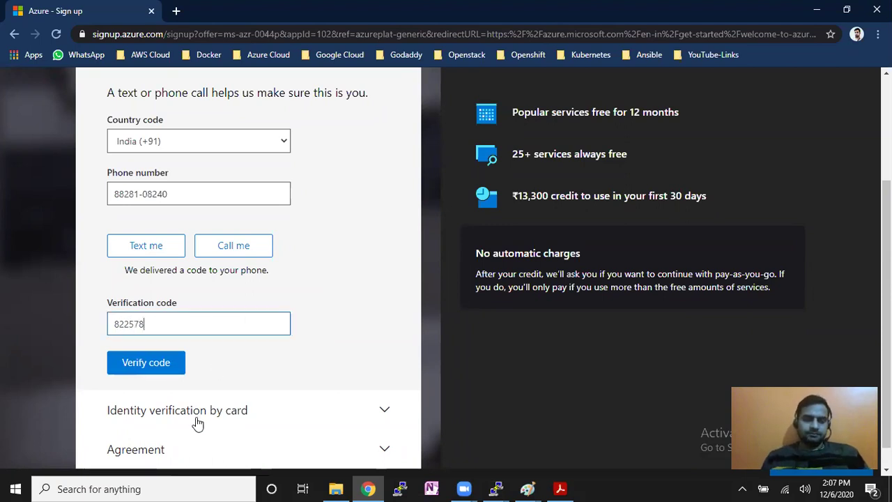
pyautogui.click(159, 365)
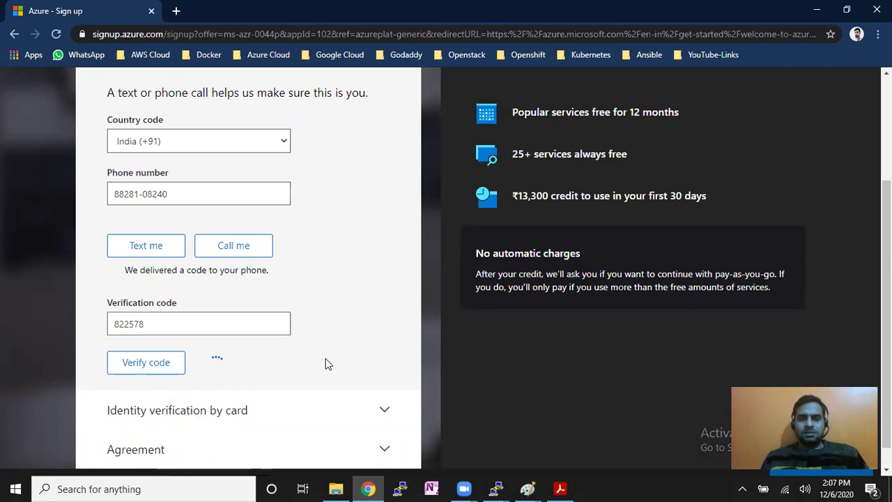
pyautogui.scroll(-1, 324, 361)
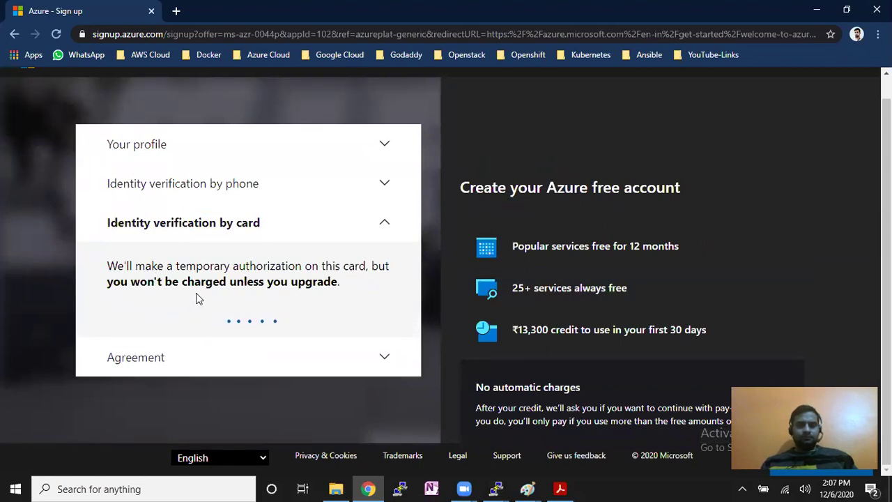
# Scroll through the empty card and billing-address fields, with Country/Region fixed to India
pyautogui.scroll(-5, 298, 322)
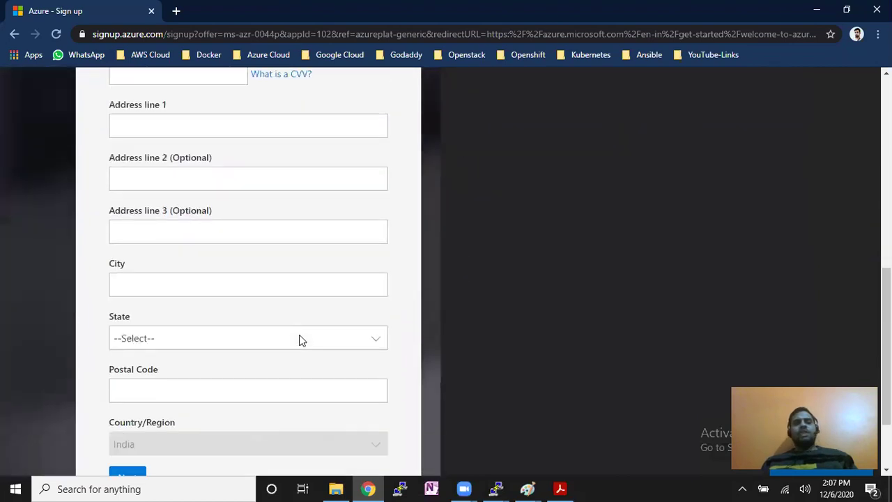
pyautogui.scroll(-1, 303, 339)
pyautogui.scroll(7, 314, 340)
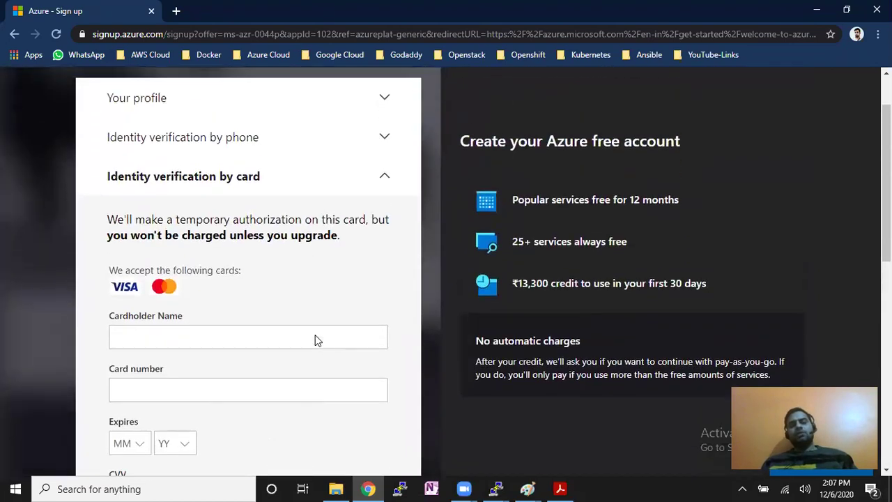
pyautogui.scroll(1, 315, 339)
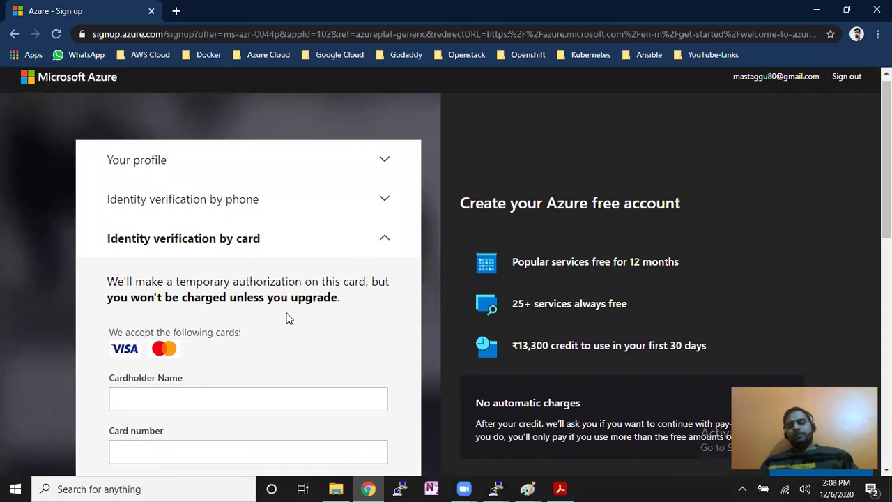
pyautogui.scroll(-2, 290, 321)
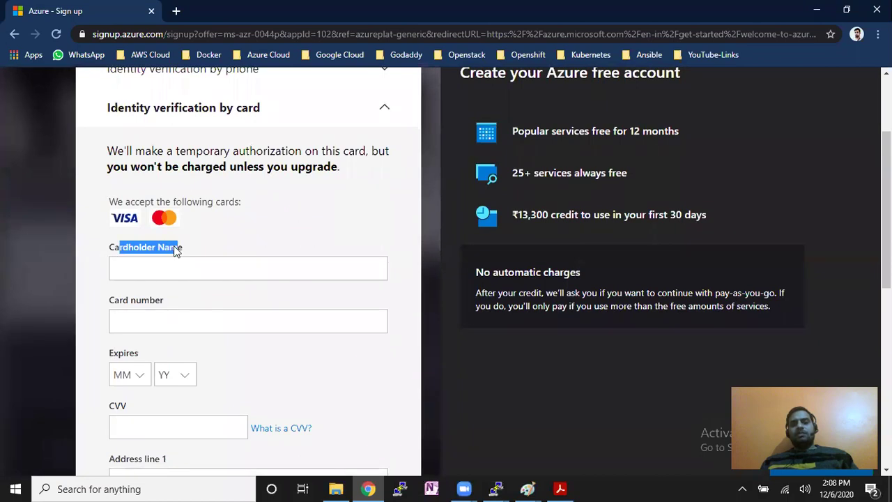
pyautogui.scroll(-4, 176, 253)
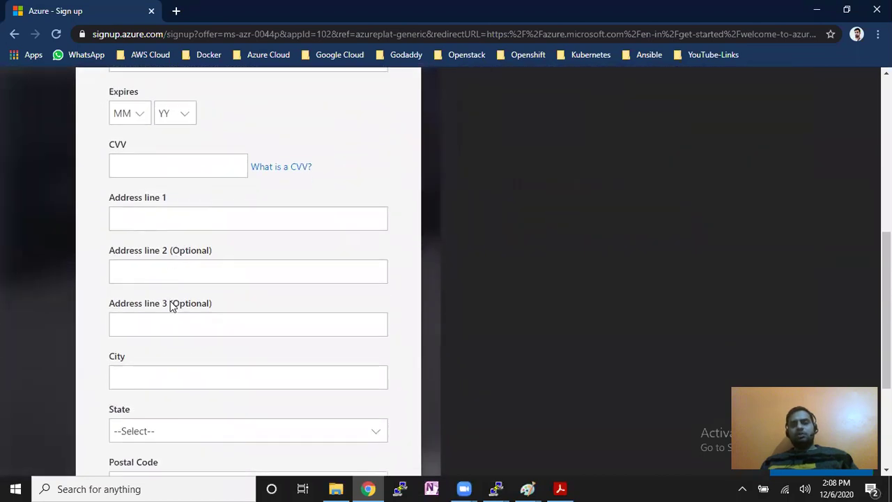
pyautogui.scroll(-3, 195, 360)
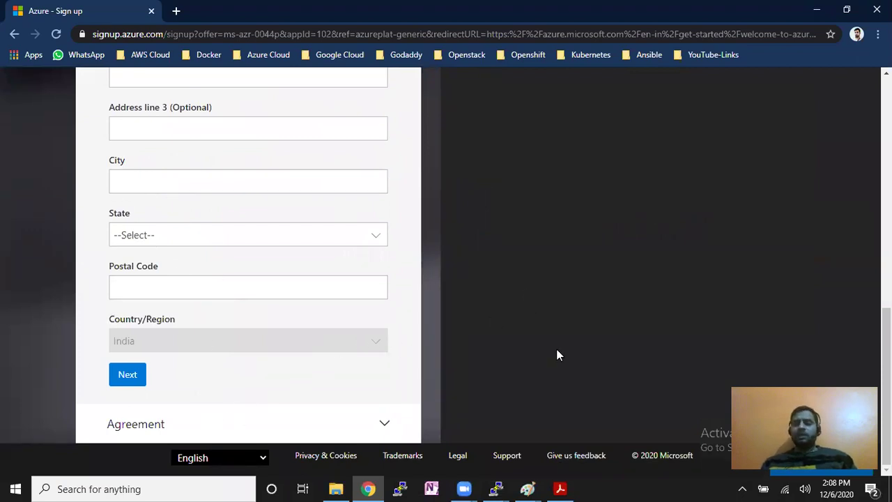
pyautogui.scroll(5, 551, 354)
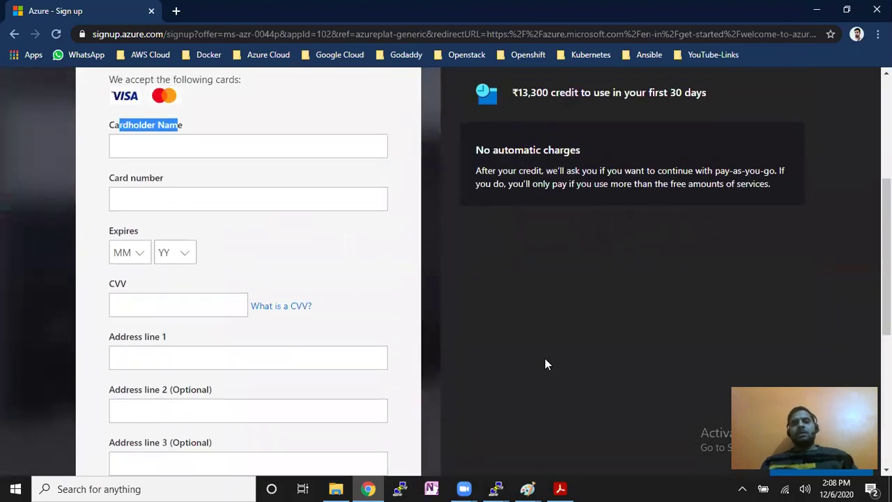
pyautogui.scroll(3, 545, 359)
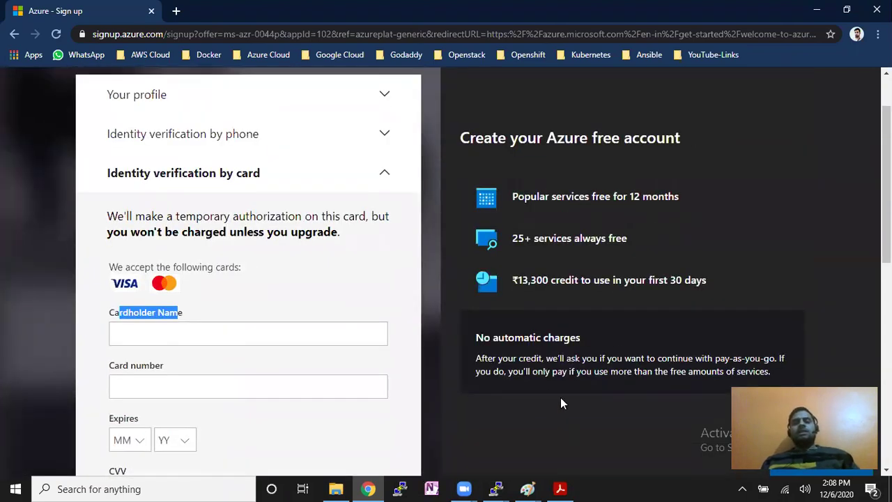
# Search Google for 'azure portal login'
pyautogui.click(306, 41)
pyautogui.write('go')
pyautogui.press('Return')
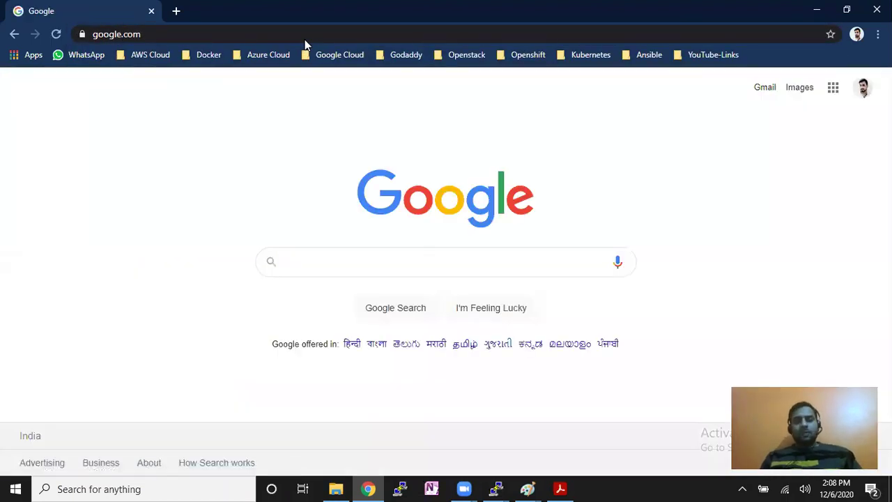
pyautogui.write('a')
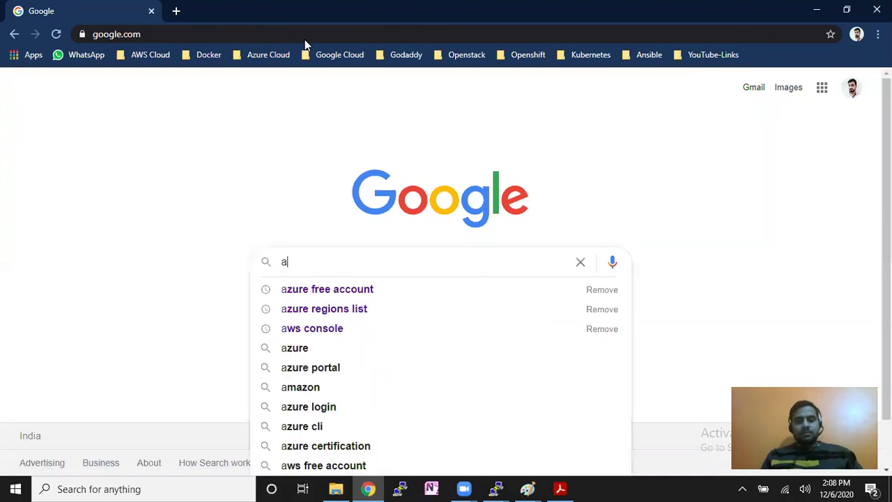
pyautogui.write('zure port')
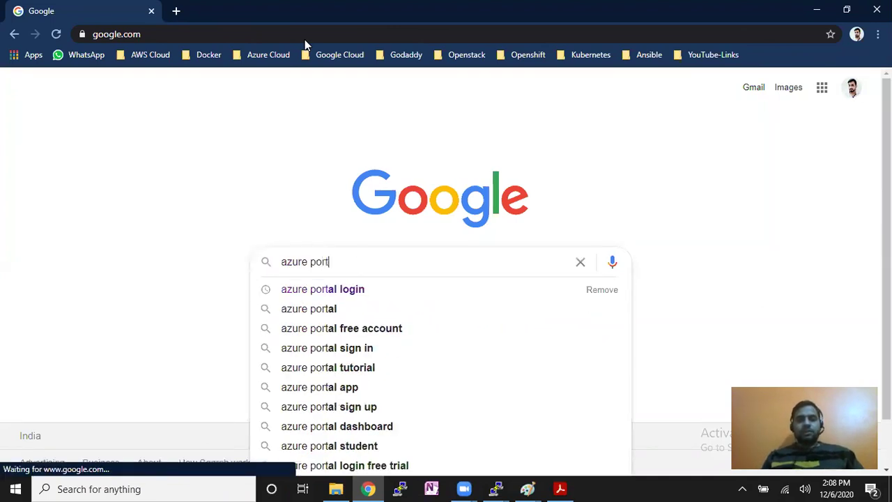
pyautogui.press('Down')
pyautogui.press('Return')
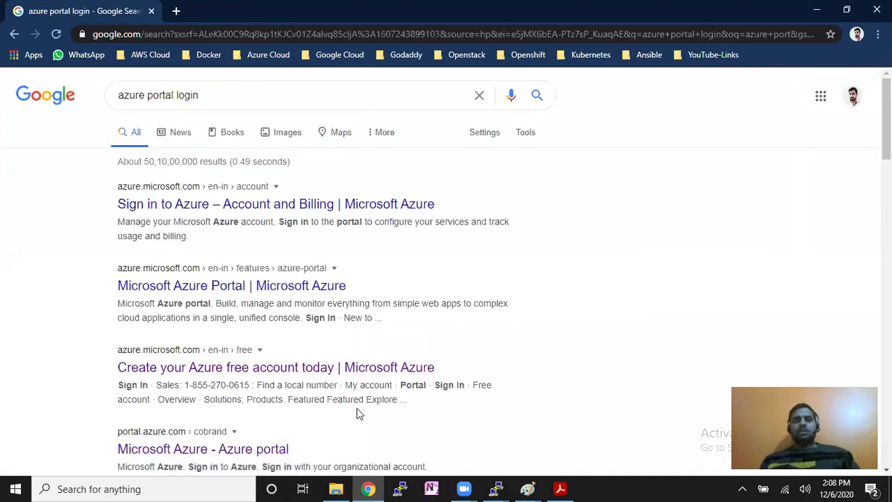
pyautogui.scroll(-3, 79, 370)
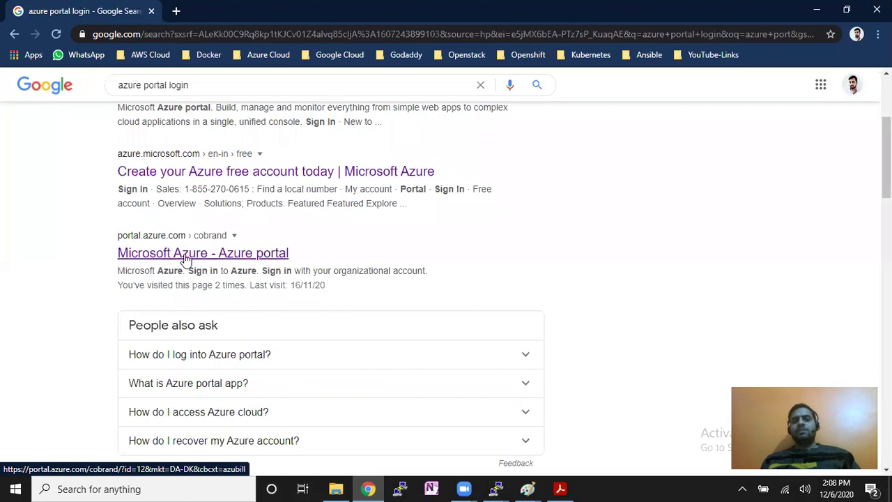
# Go to portal.azure.com by typing 'port' in the address bar
pyautogui.click(223, 36)
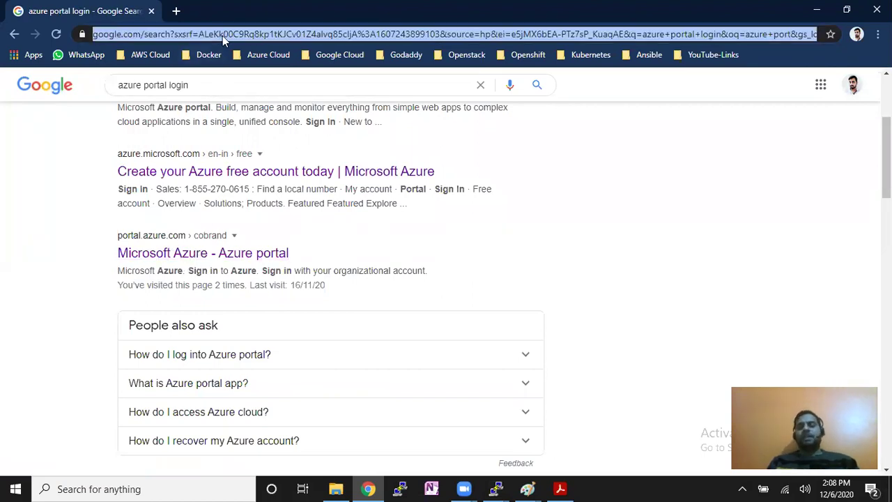
pyautogui.write('port')
pyautogui.press('Return')
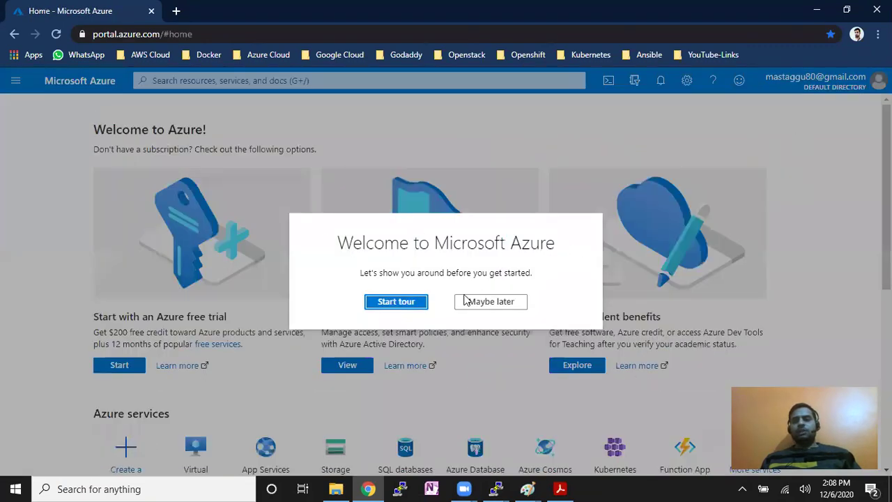
# Skip the welcome tour and sign out of the current account from the account menu
pyautogui.click(492, 304)
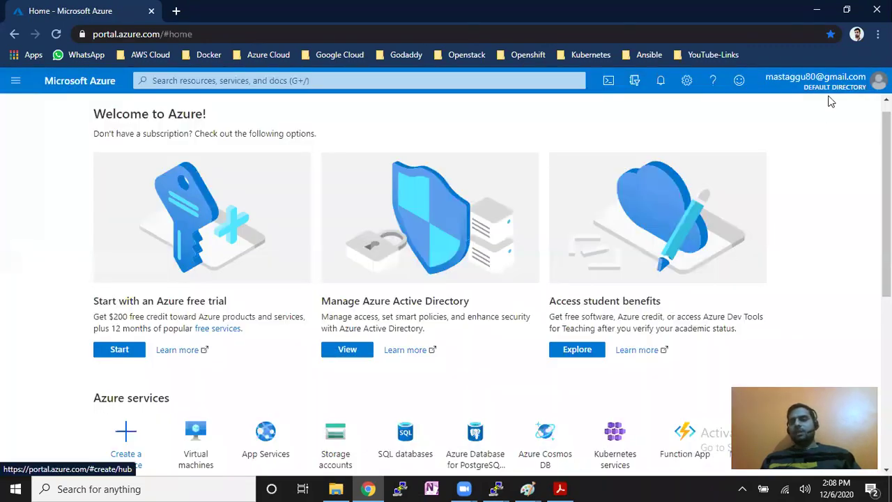
pyautogui.moveTo(836, 91)
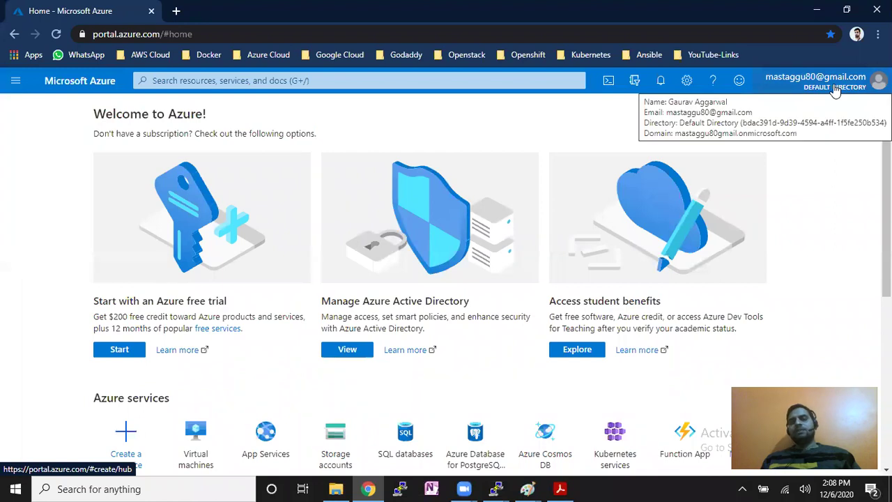
pyautogui.click(836, 91)
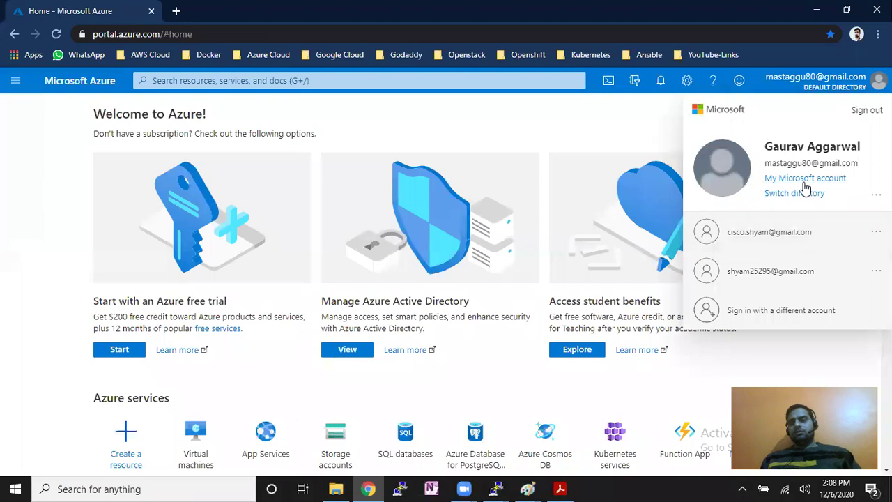
pyautogui.click(866, 111)
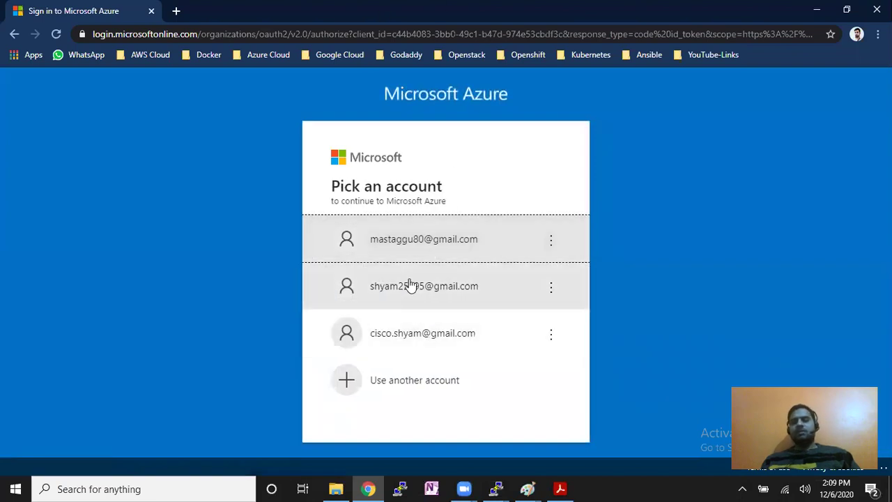
# Sign in with the other saved account using its password
pyautogui.click(412, 285)
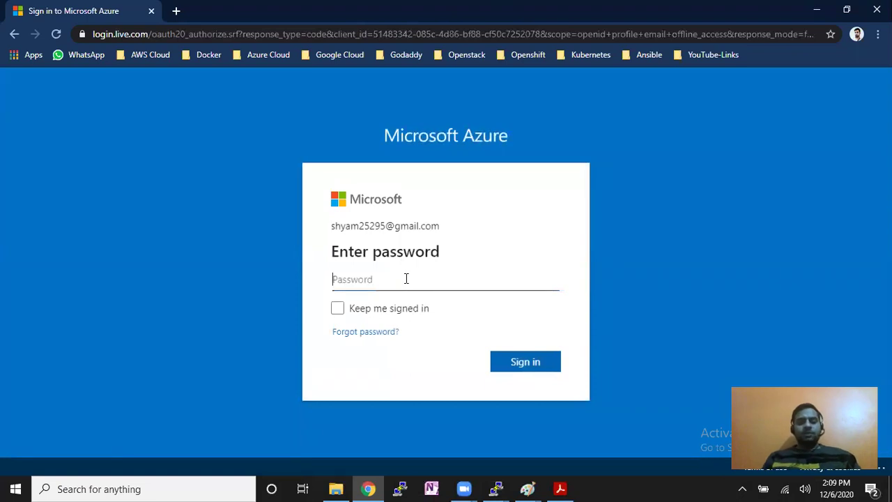
pyautogui.write('••')
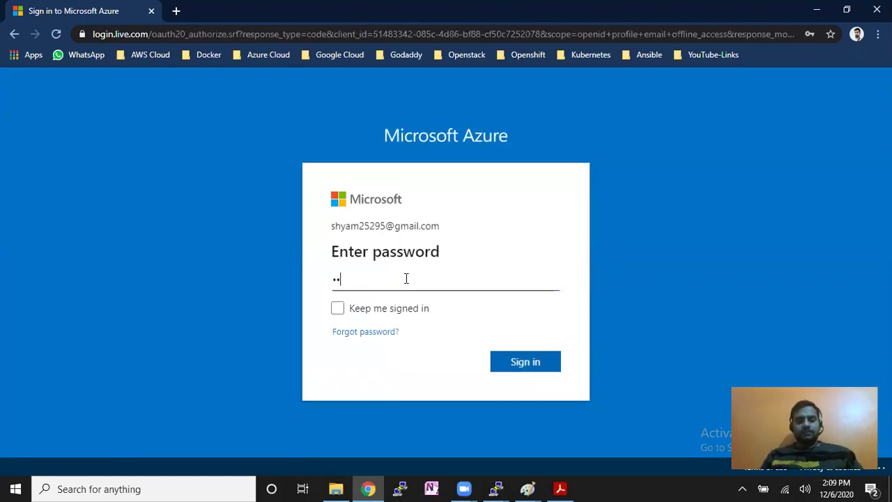
pyautogui.write('••••••')
pyautogui.press('Return')
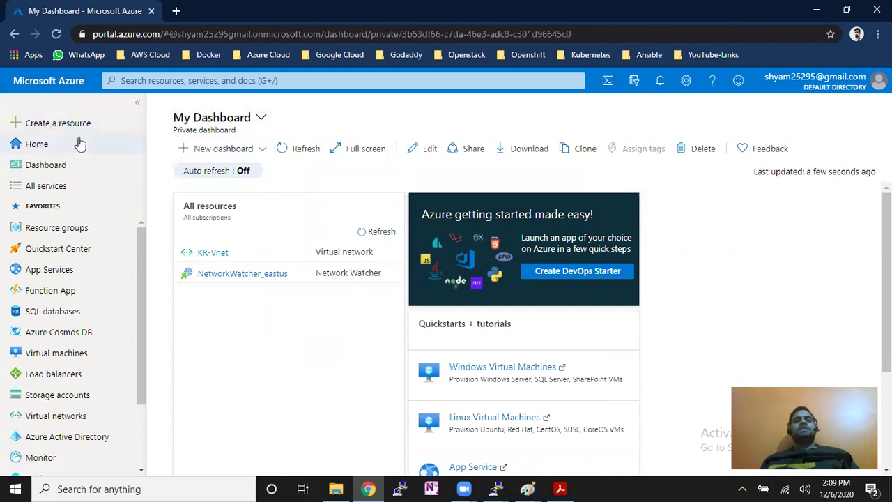
# Go to Azure Home and open the Portal settings panel
pyautogui.click(60, 148)
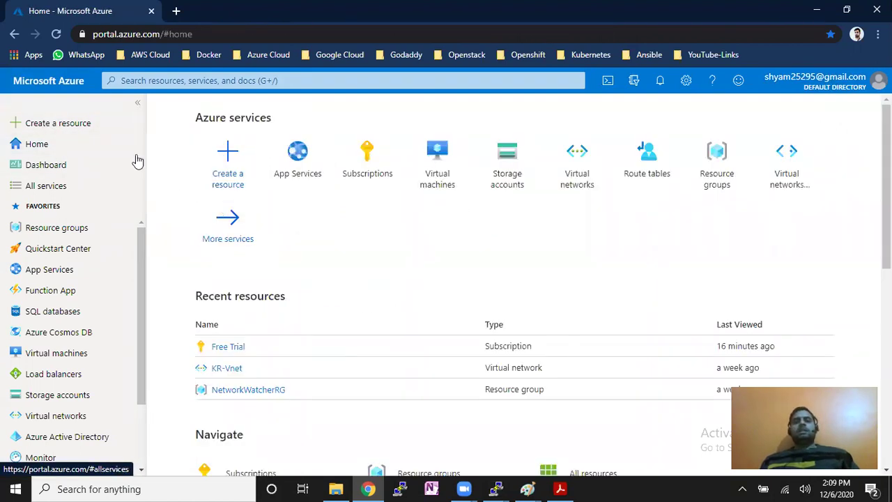
pyautogui.click(193, 83)
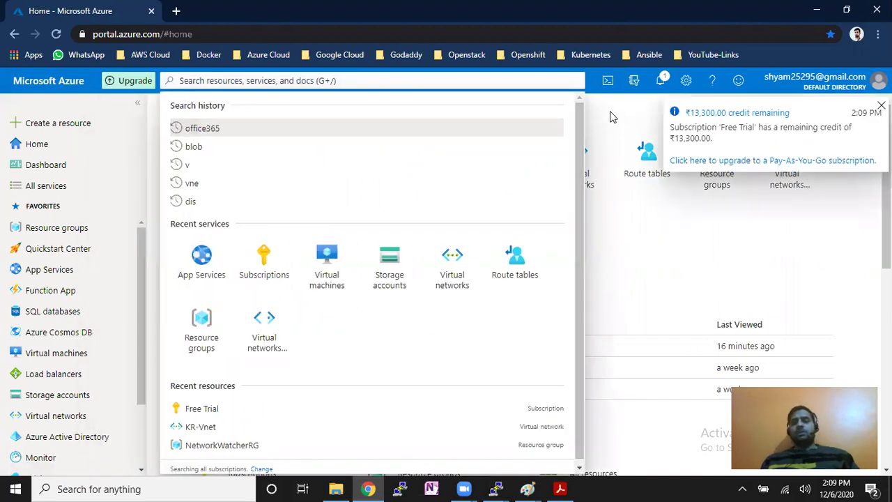
pyautogui.click(613, 112)
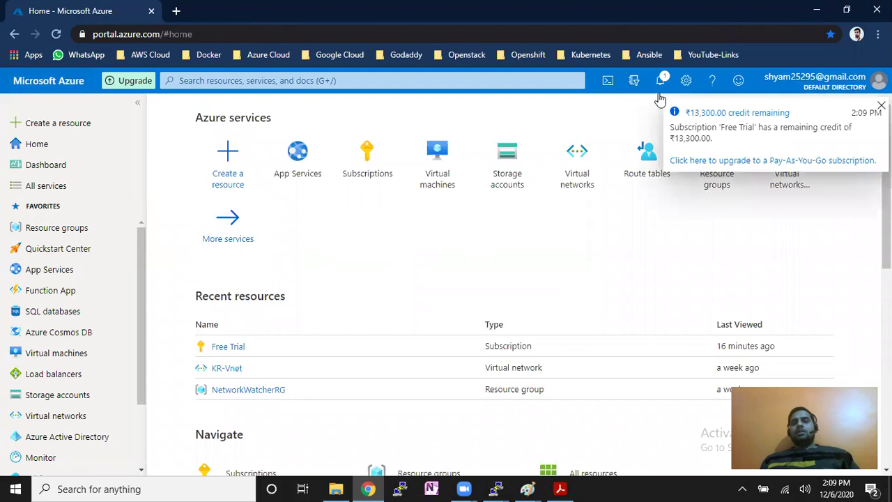
pyautogui.click(686, 82)
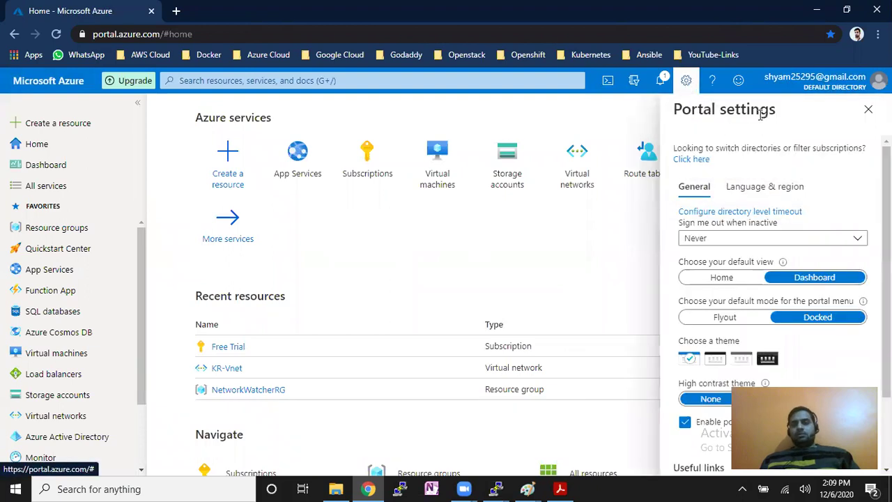
pyautogui.scroll(-1, 774, 299)
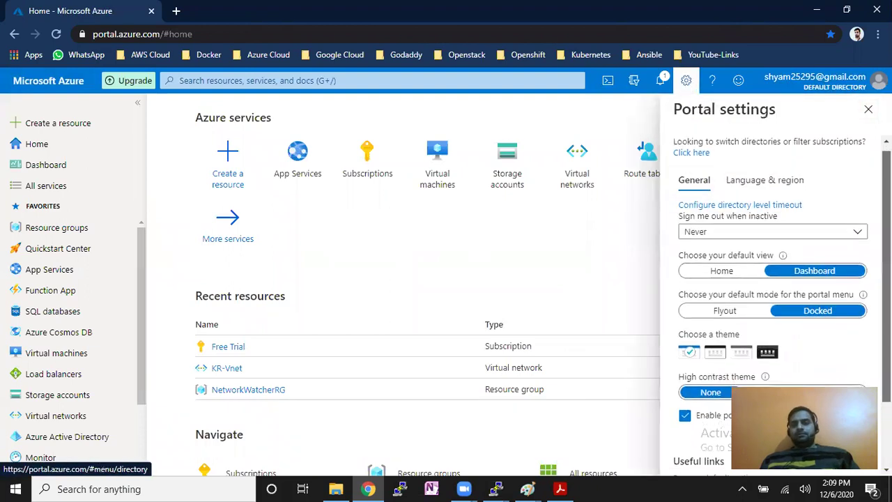
pyautogui.scroll(-2, 773, 300)
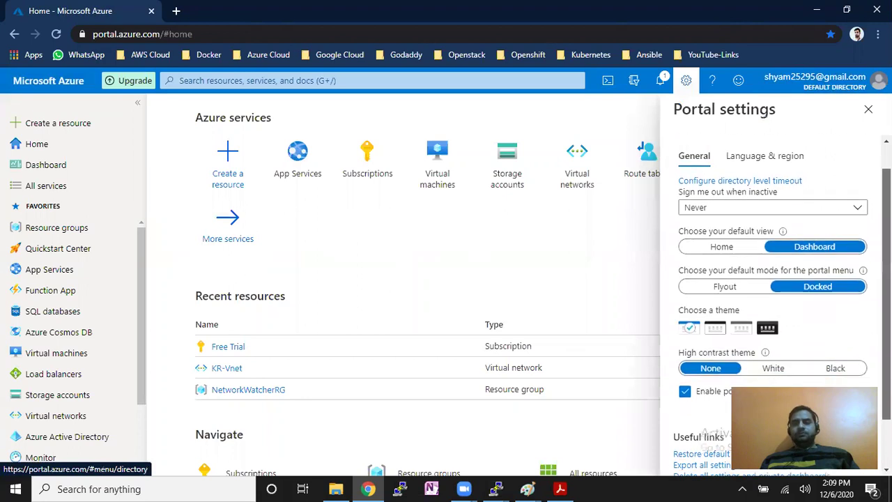
pyautogui.scroll(1, 773, 300)
pyautogui.scroll(-2, 774, 300)
pyautogui.scroll(2, 774, 300)
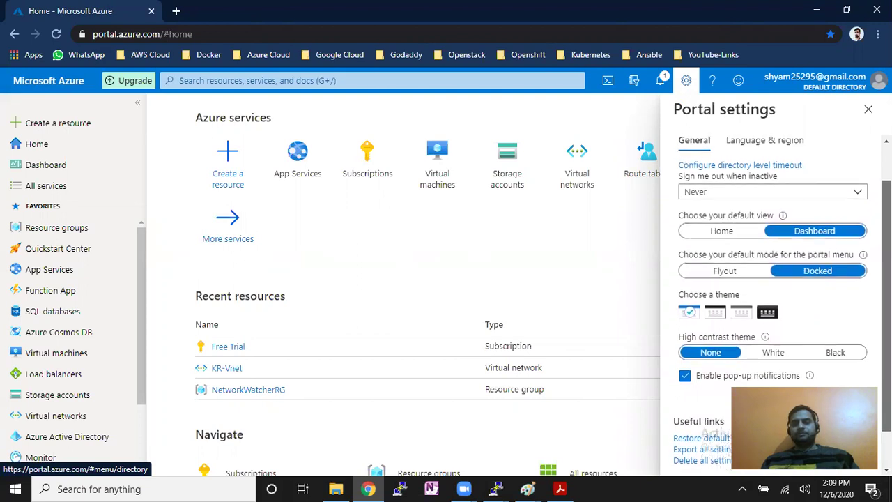
pyautogui.scroll(2, 774, 300)
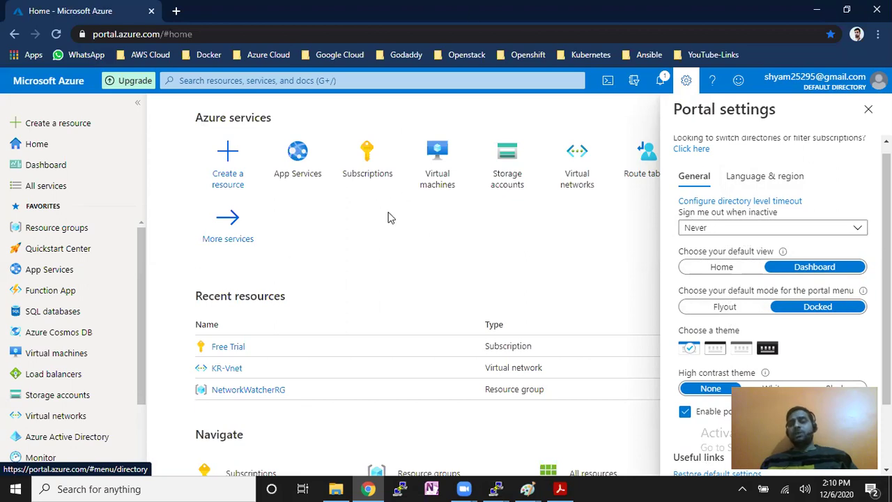
# Keep sign-out at Never, trying Home and Flyout before restoring Dashboard view and Docked menu
pyautogui.click(690, 230)
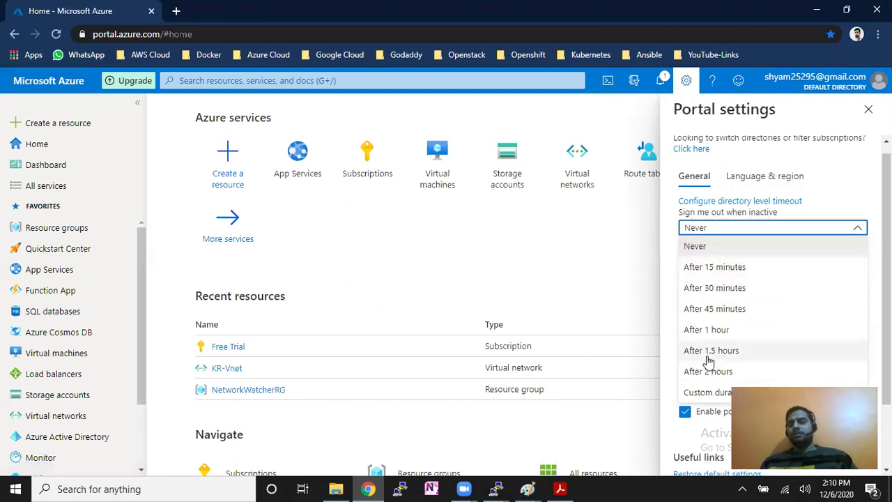
pyautogui.click(701, 248)
pyautogui.scroll(-1, 656, 292)
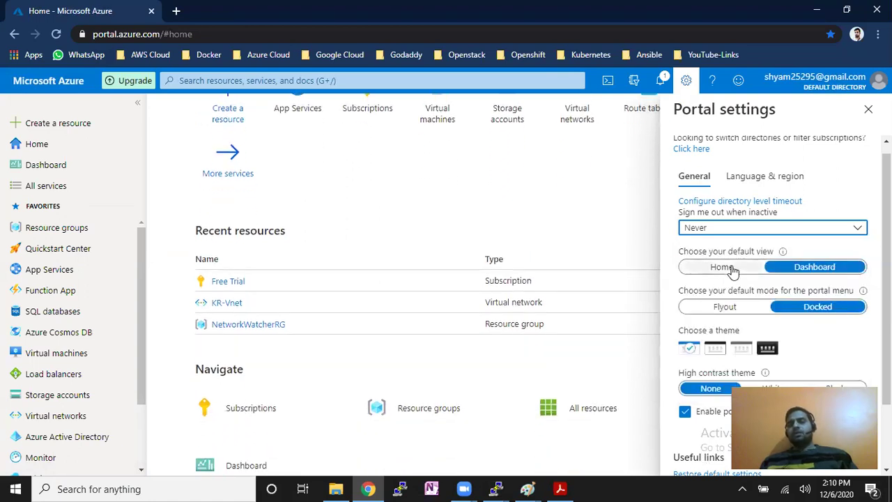
pyautogui.click(697, 268)
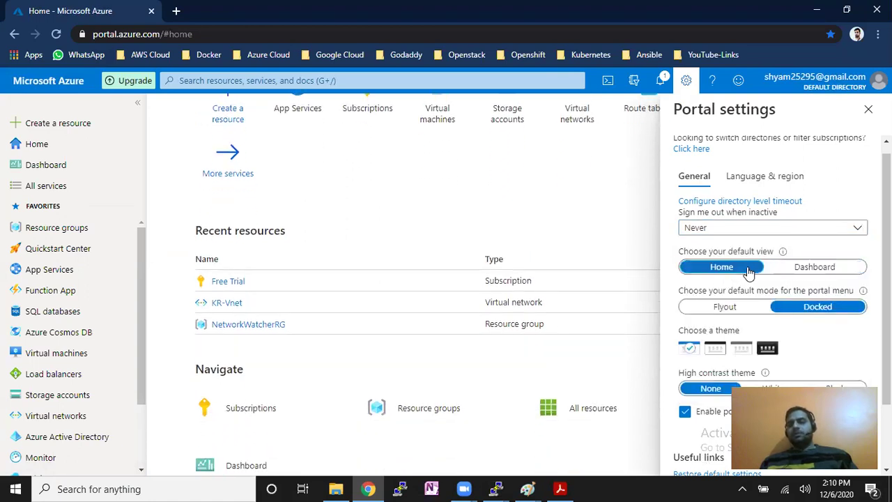
pyautogui.click(797, 268)
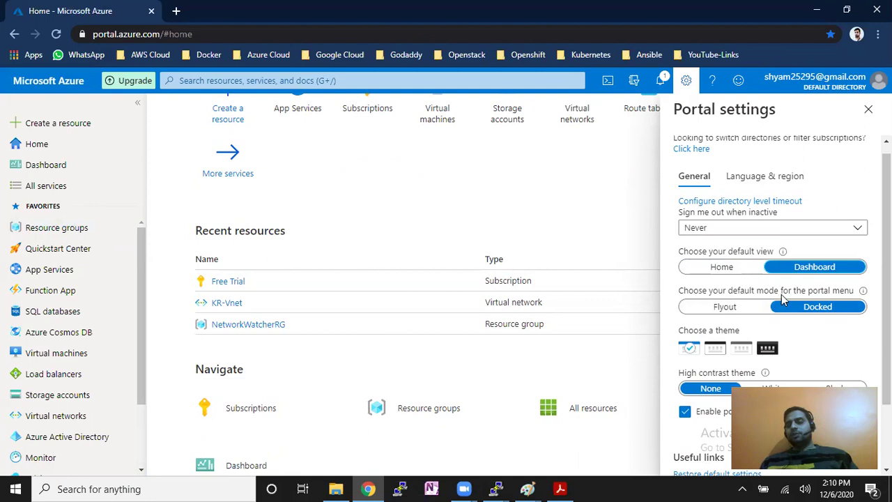
pyautogui.click(743, 310)
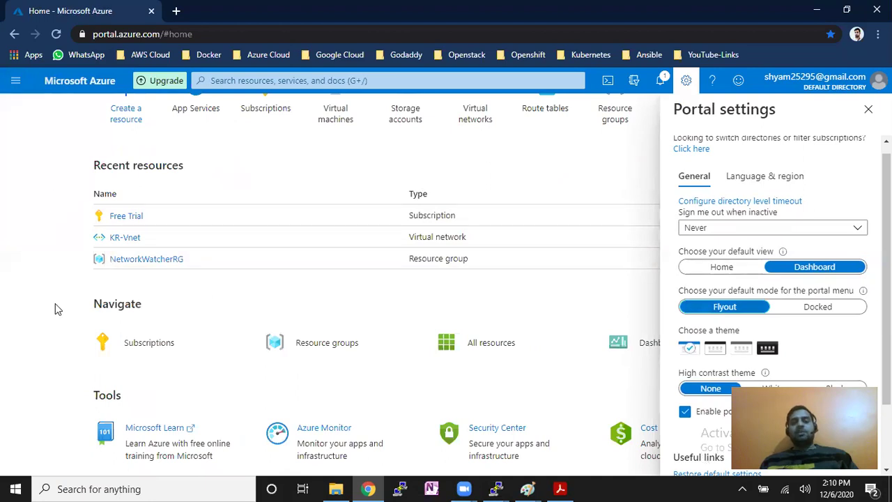
pyautogui.click(834, 310)
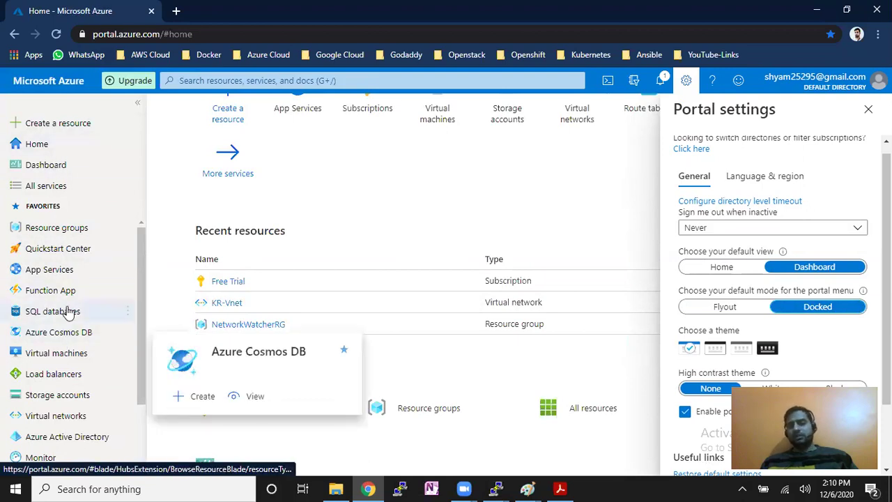
# Try the white and black high contrast themes, then set high contrast back to None
pyautogui.scroll(-1, 715, 352)
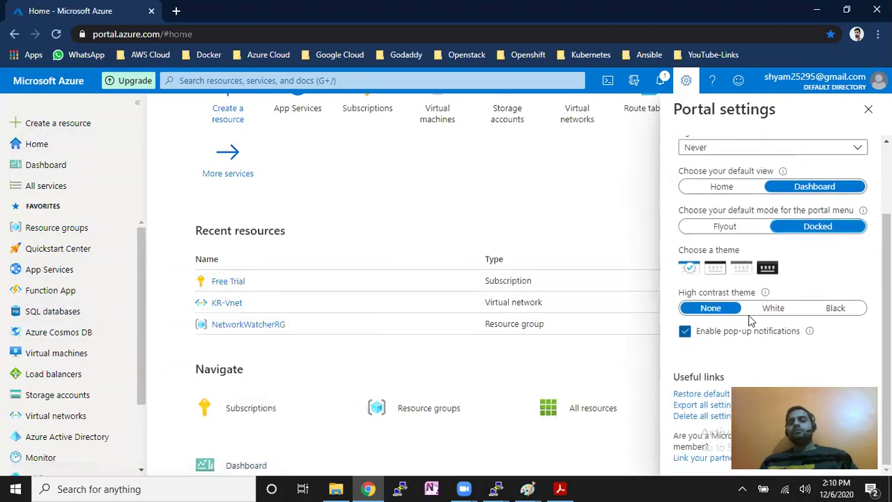
pyautogui.click(774, 309)
pyautogui.click(838, 310)
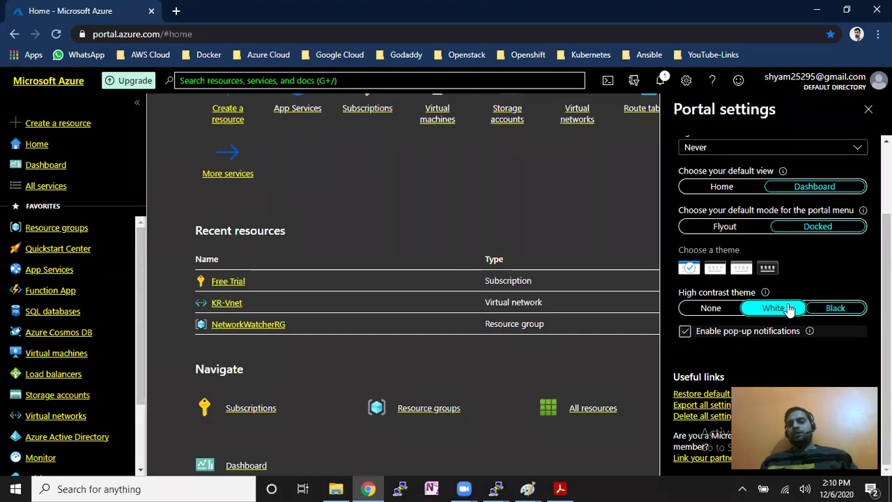
pyautogui.click(791, 310)
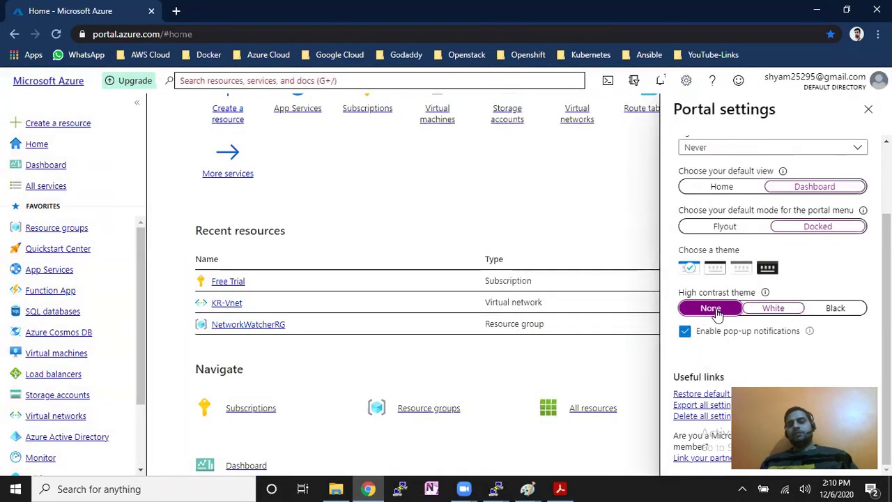
pyautogui.click(714, 310)
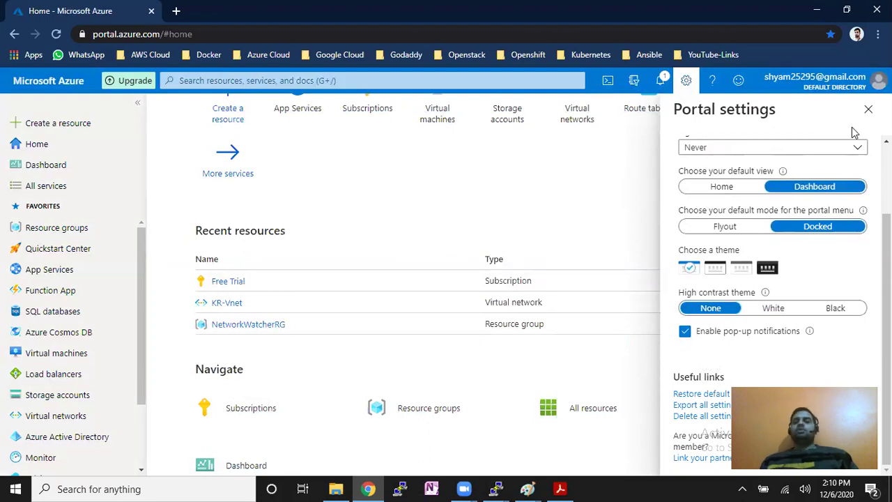
# Close Portal settings, view the My Microsoft account page, then return to portal Home
pyautogui.click(869, 109)
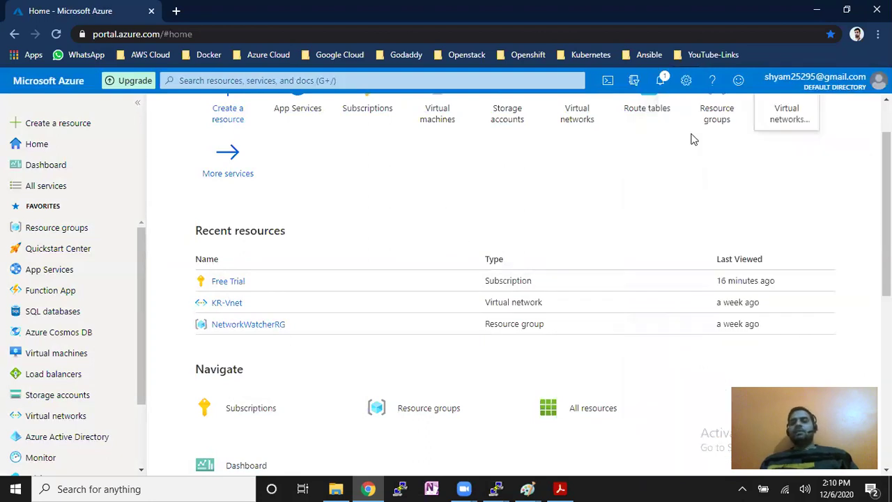
pyautogui.click(833, 83)
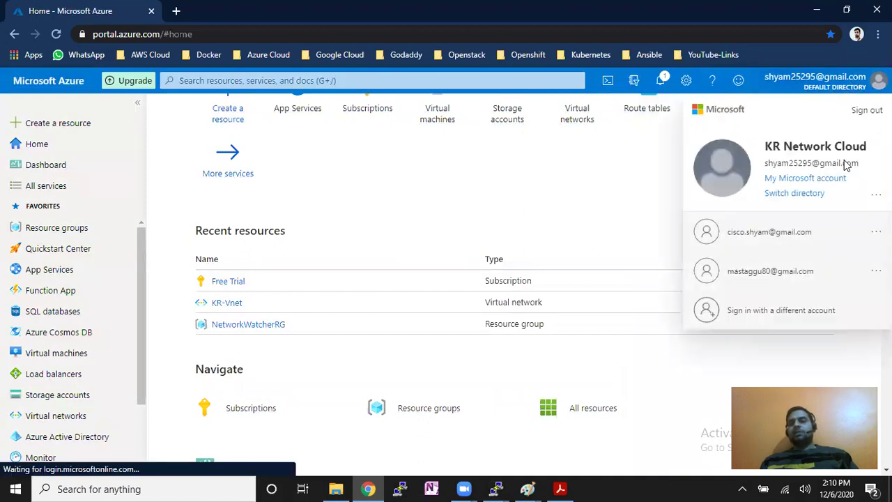
pyautogui.click(803, 183)
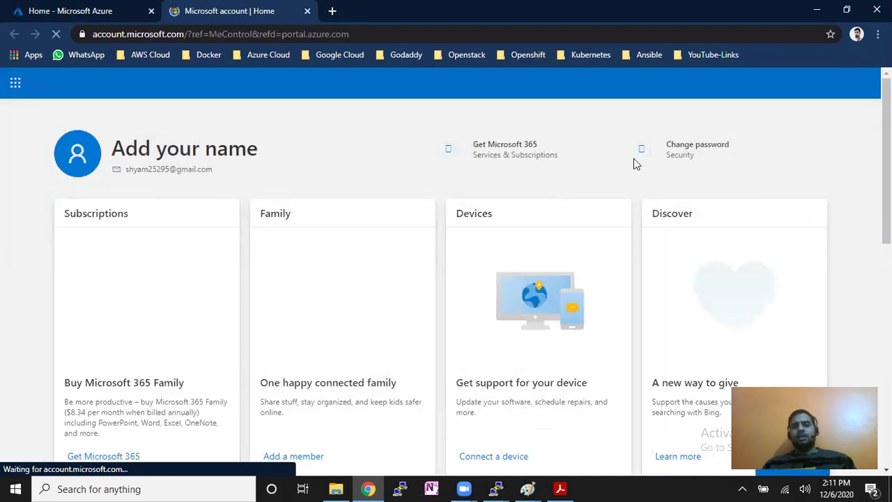
pyautogui.click(307, 11)
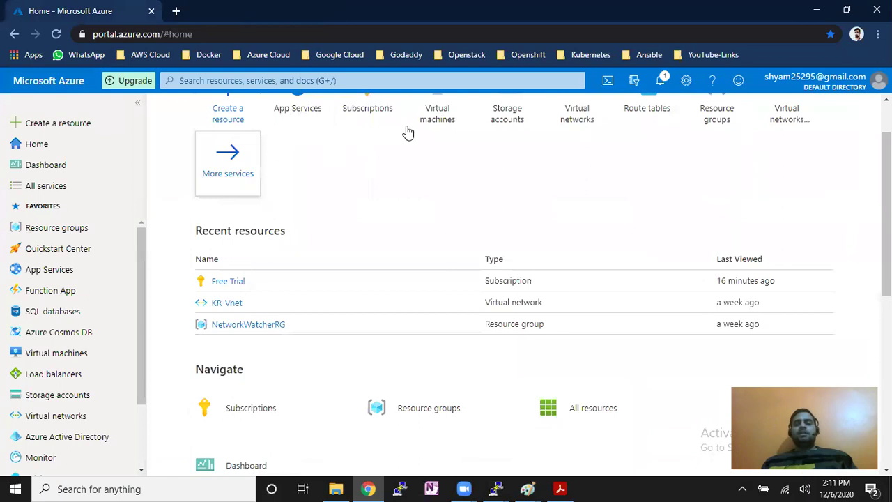
pyautogui.click(874, 74)
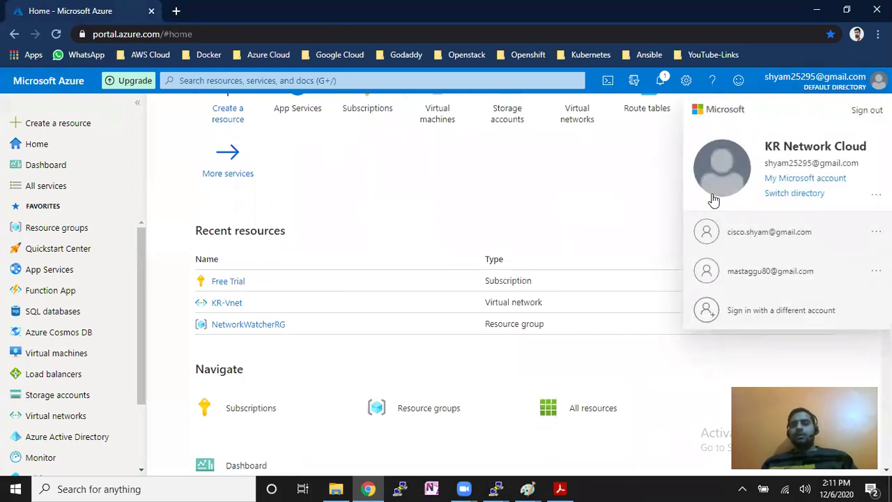
pyautogui.scroll(1, 604, 186)
pyautogui.scroll(1, 346, 221)
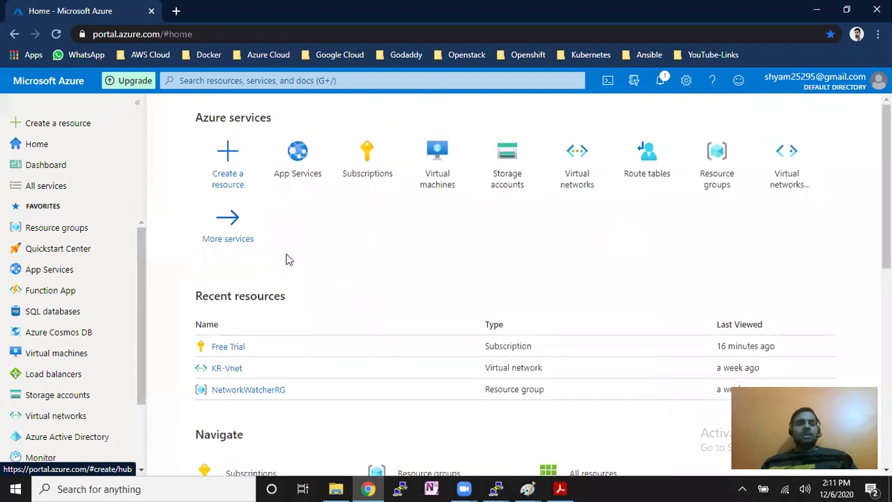
# Search 'su' to reach Subscriptions and open the Free Trial subscription overview
pyautogui.click(235, 81)
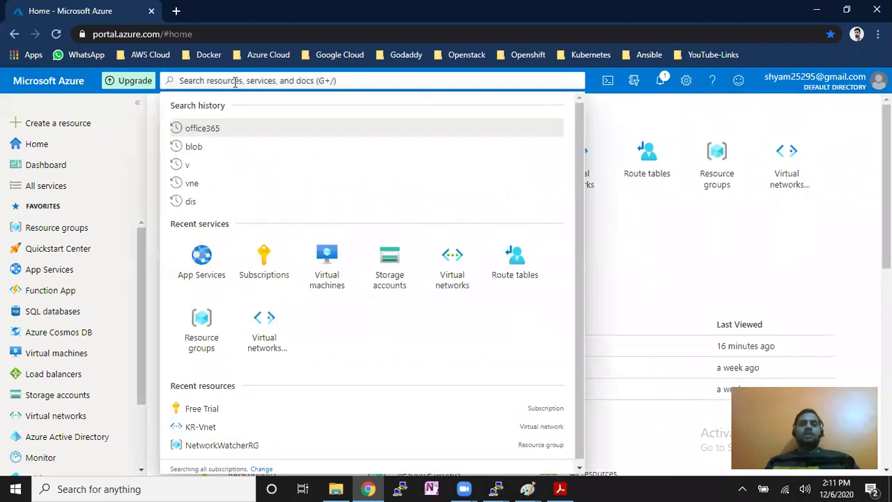
pyautogui.write('su')
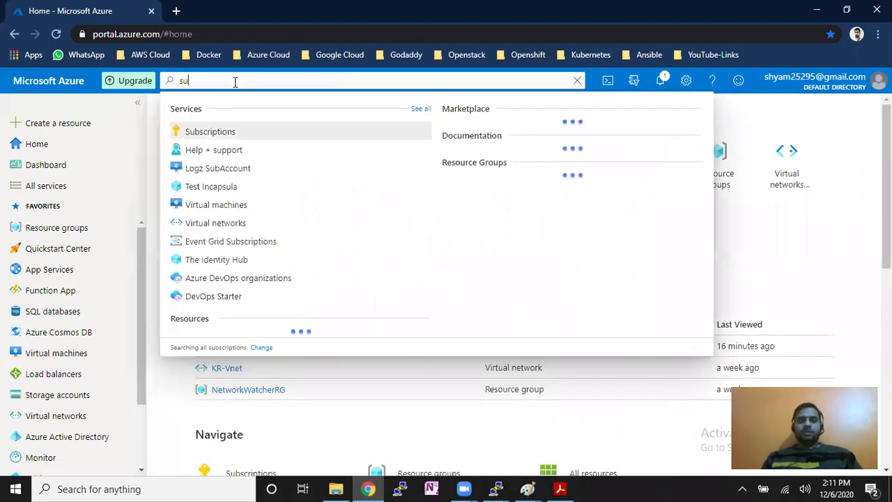
pyautogui.click(225, 134)
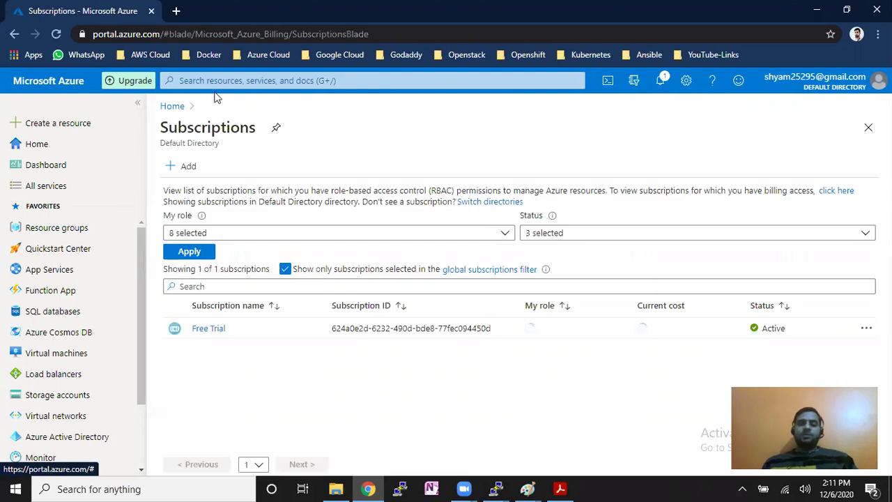
pyautogui.click(207, 332)
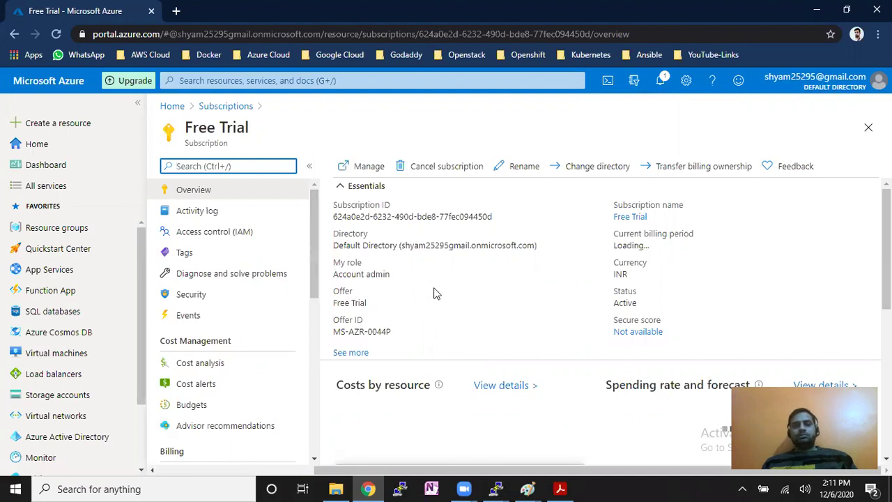
# Review the Free Trial subscription's Activity log, Access control (IAM) and Cost analysis pages
pyautogui.click(218, 221)
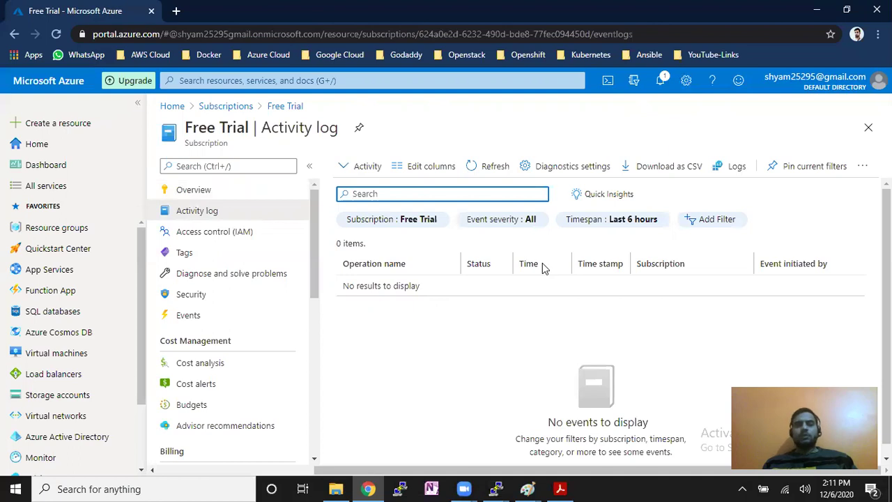
pyautogui.click(247, 231)
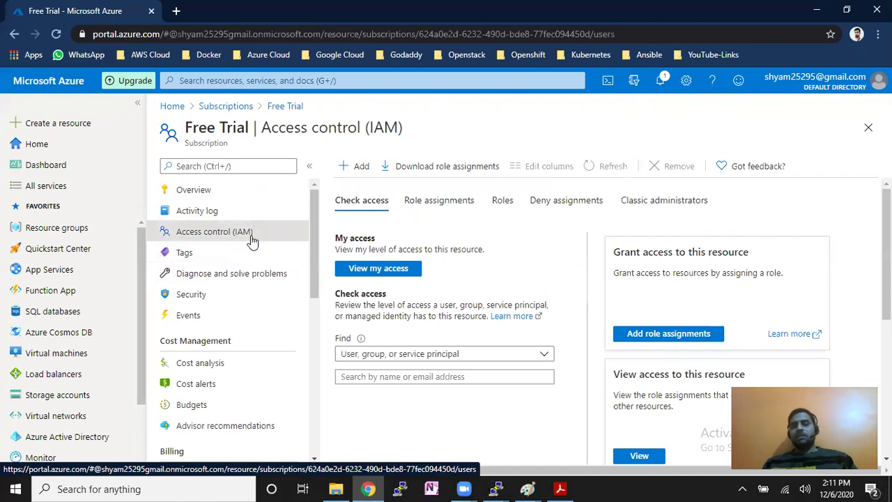
pyautogui.scroll(-3, 271, 313)
pyautogui.scroll(2, 269, 319)
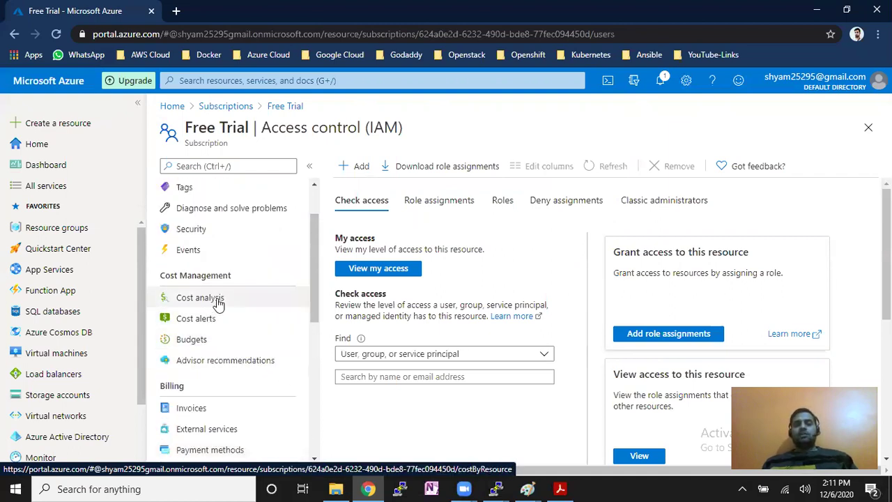
pyautogui.click(219, 301)
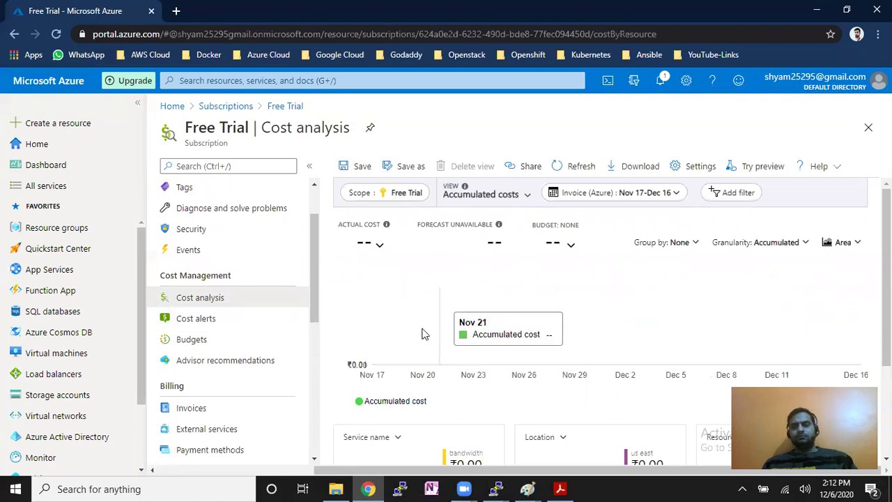
# Check the subscription's Budgets and Cost alerts, then return to My Dashboard
pyautogui.scroll(-2, 612, 322)
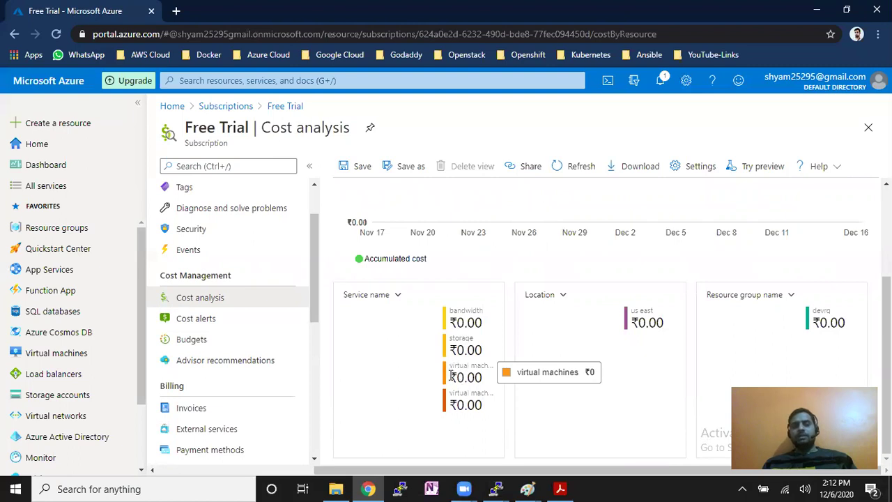
pyautogui.click(212, 340)
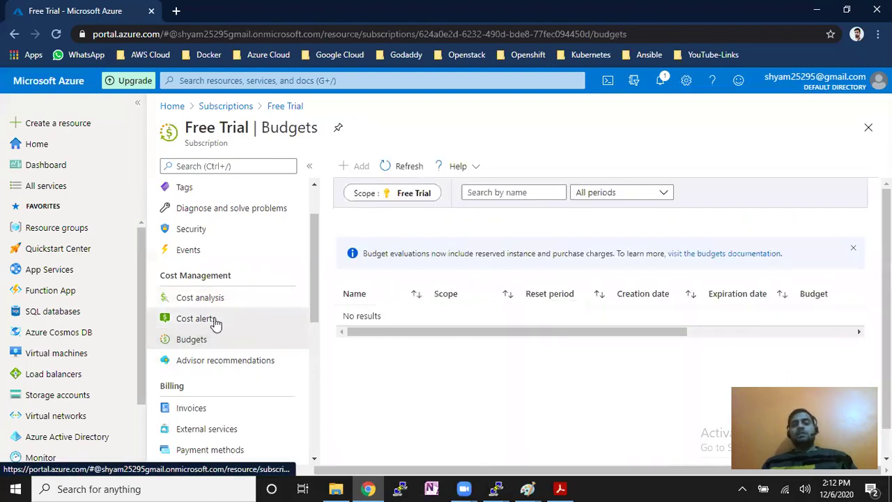
pyautogui.click(215, 323)
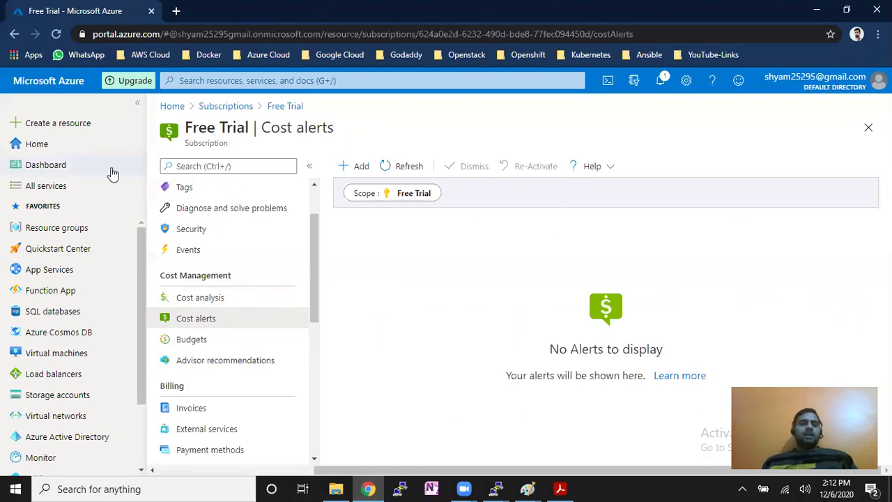
pyautogui.click(82, 167)
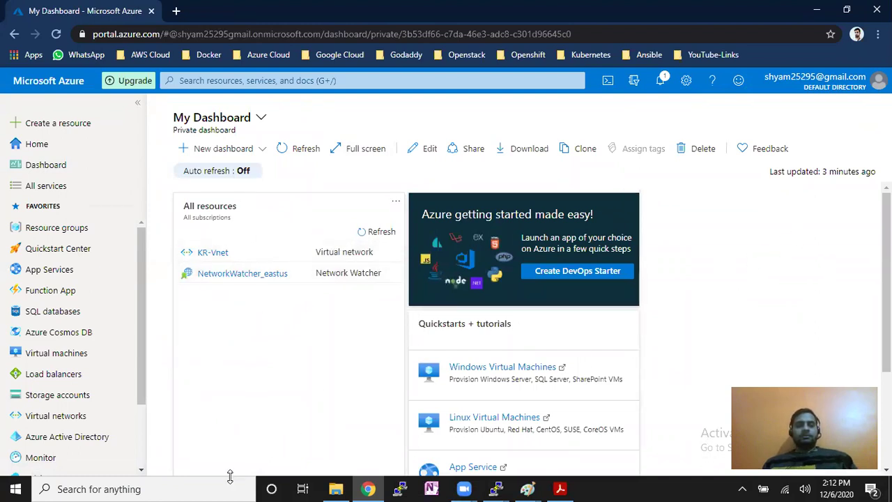
# In Azure Active Directory, highlight the Global administrator role, tenant ID and primary domain, then list users
pyautogui.click(74, 442)
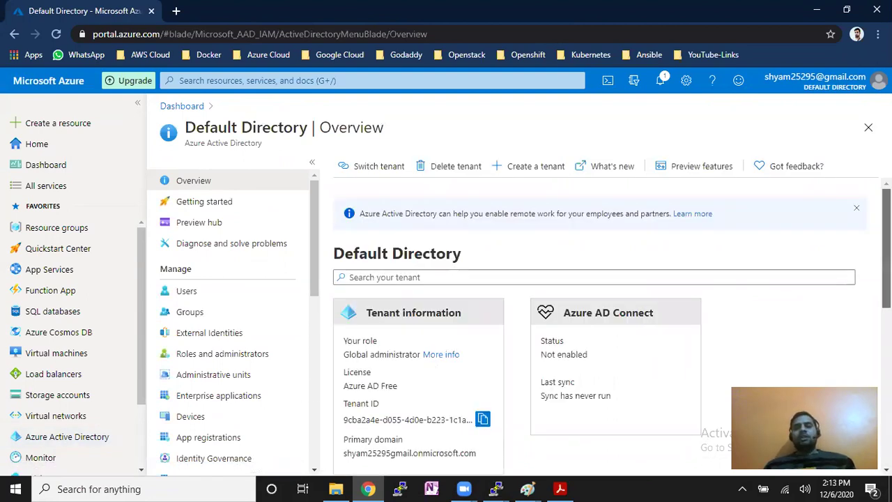
pyautogui.scroll(-2, 646, 291)
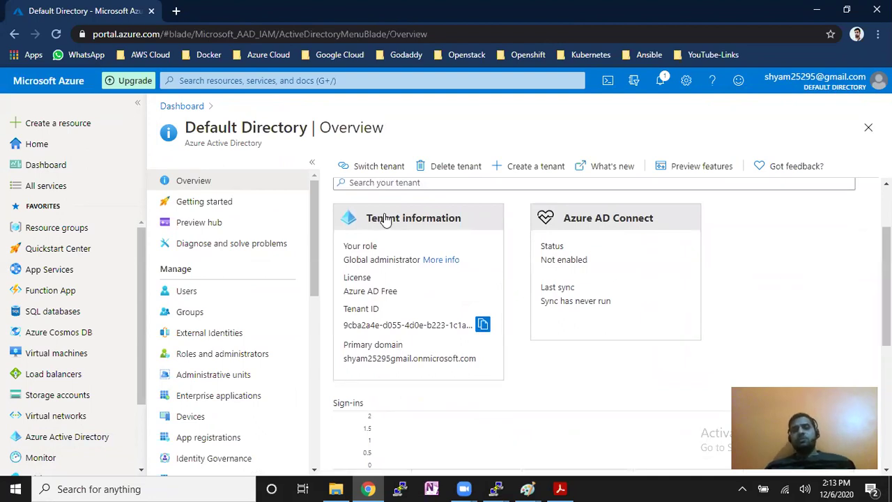
pyautogui.moveTo(349, 260); pyautogui.dragTo(402, 264)
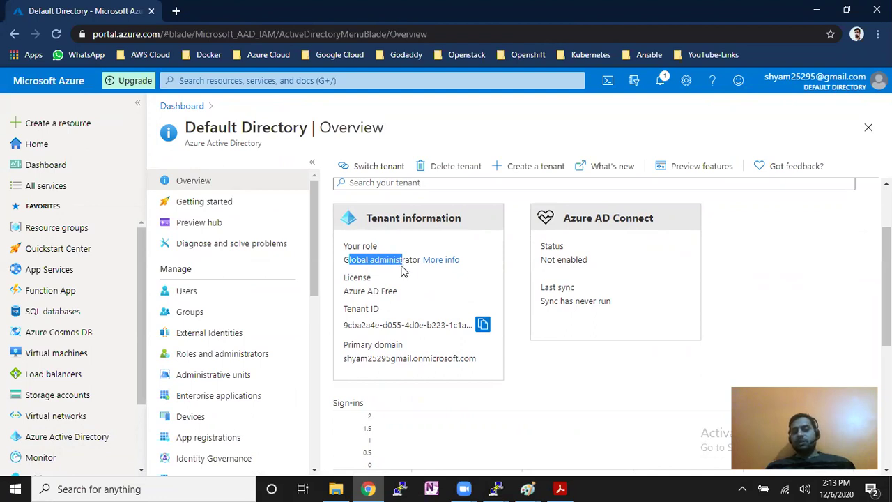
pyautogui.moveTo(473, 325); pyautogui.dragTo(420, 325)
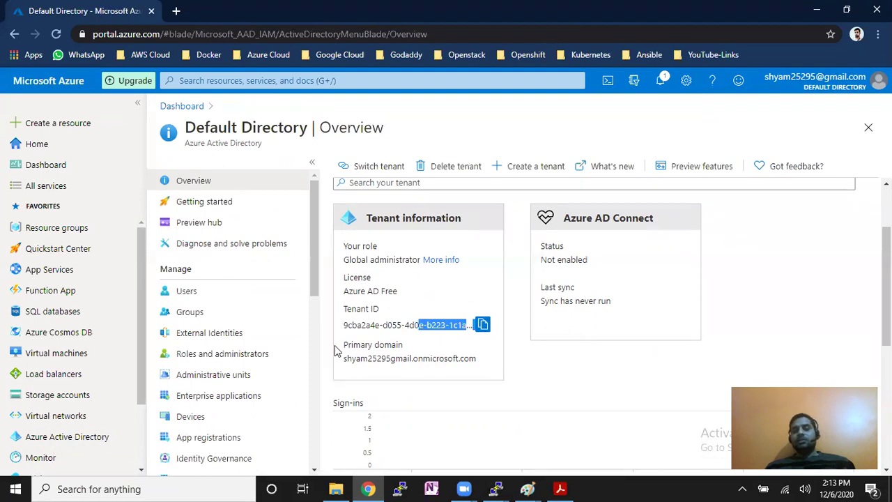
pyautogui.moveTo(348, 351); pyautogui.dragTo(398, 352)
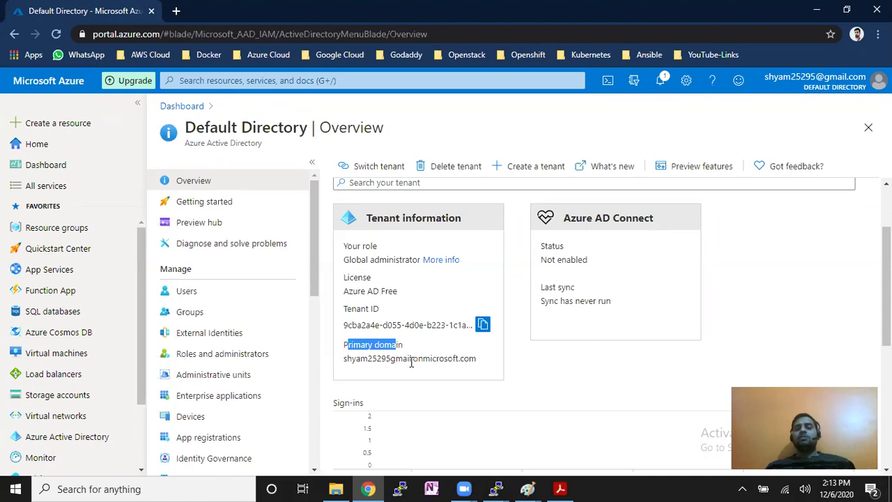
pyautogui.moveTo(414, 361); pyautogui.dragTo(478, 364)
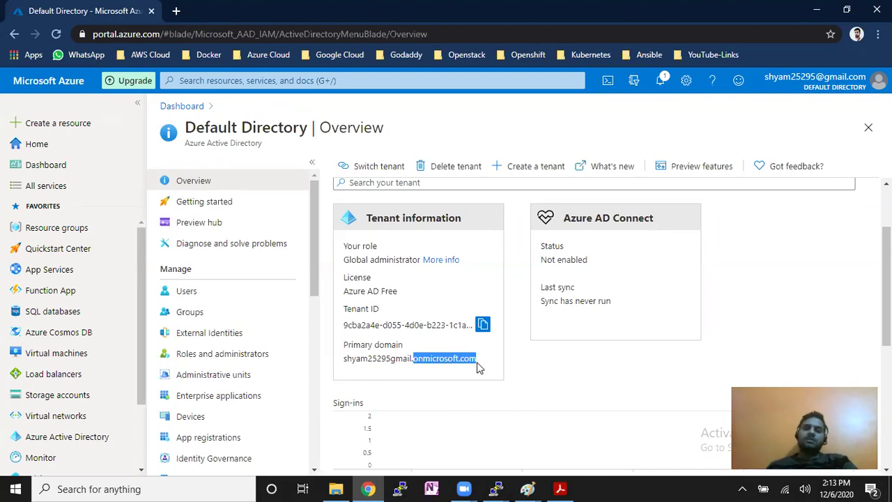
pyautogui.moveTo(344, 359); pyautogui.dragTo(406, 358)
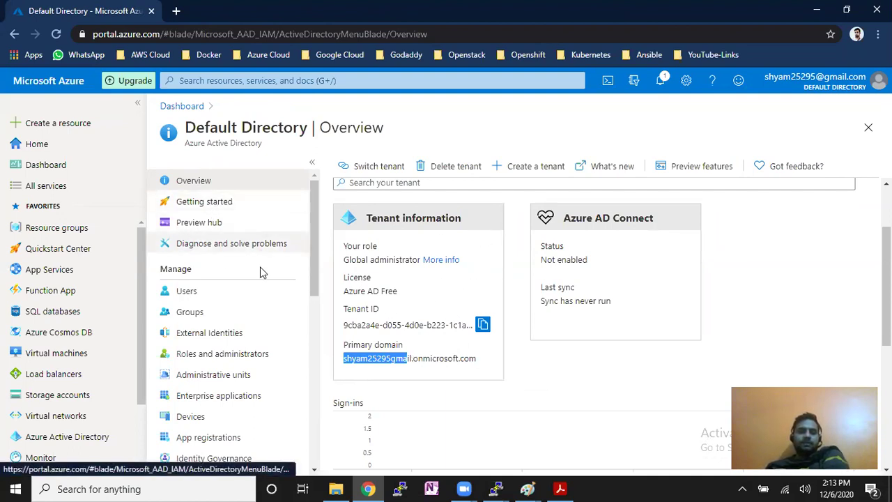
pyautogui.click(216, 298)
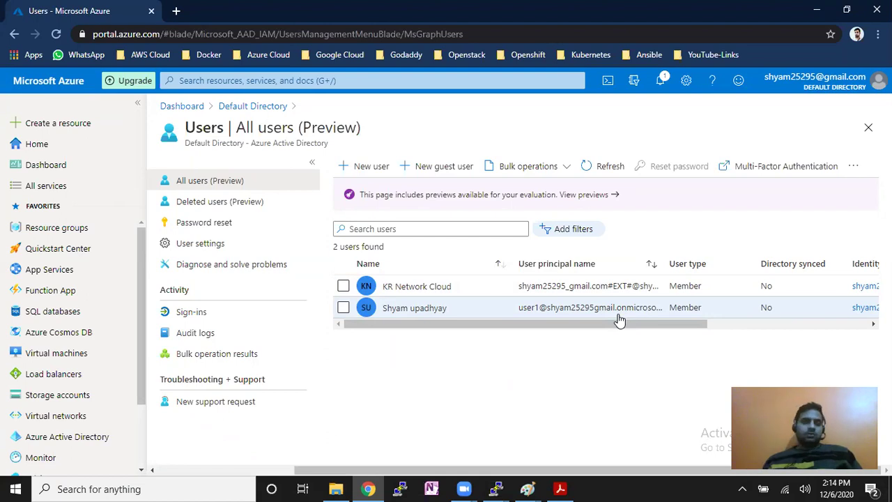
# Visit the Self-Service Password Reset page, then the directory's User settings
pyautogui.click(233, 221)
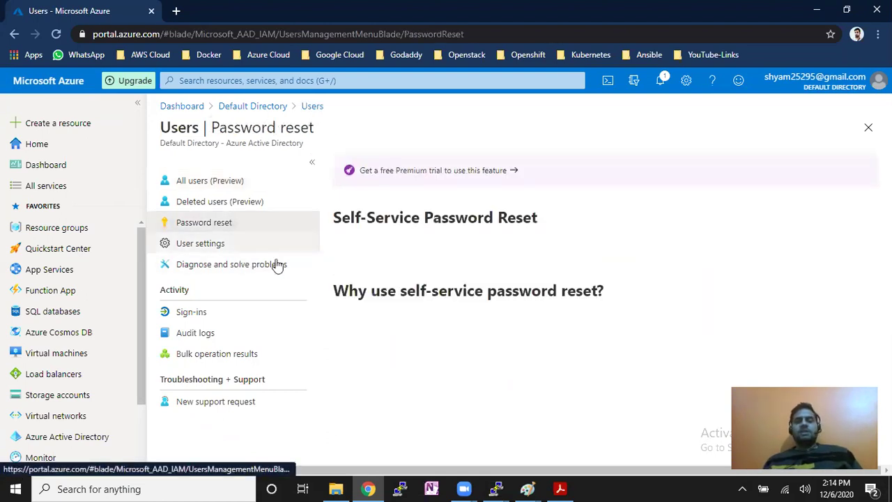
pyautogui.click(223, 244)
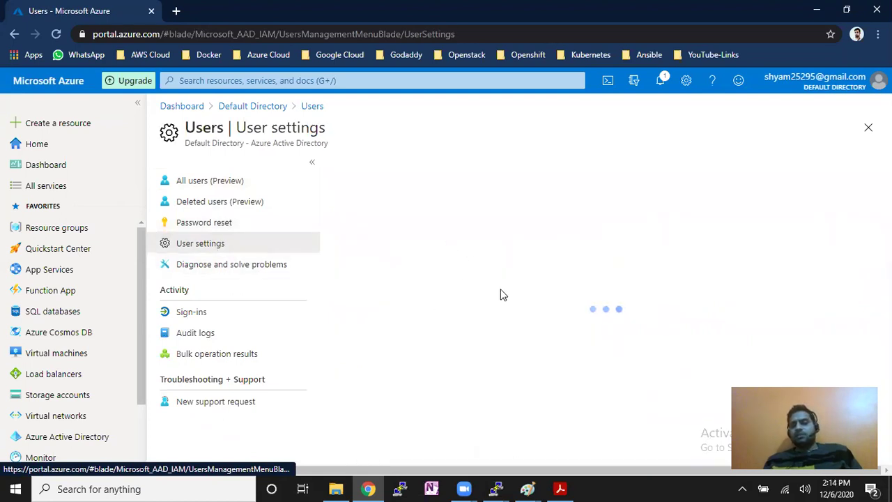